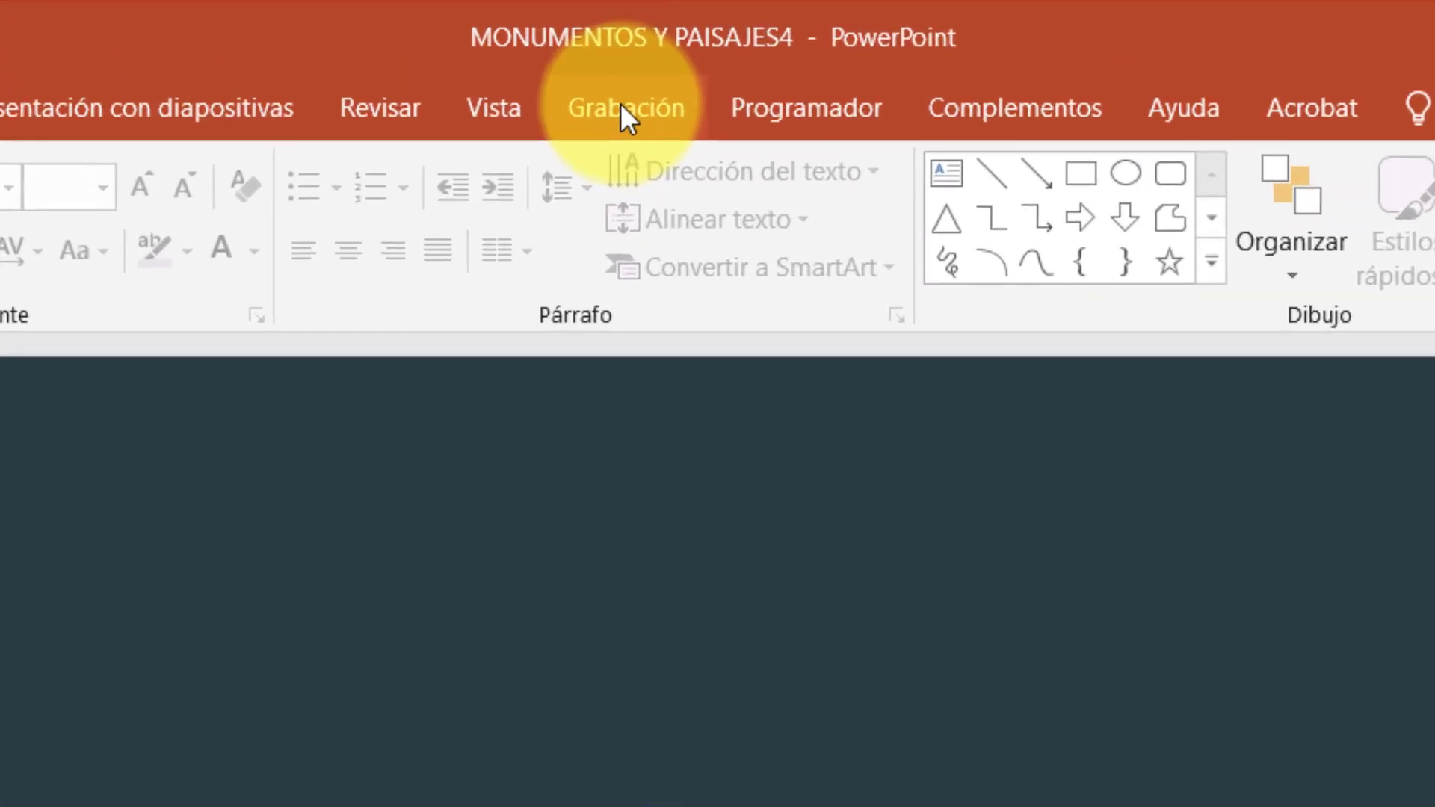
Step: Save the presentation as a self-starting slideshow named 'MONUMENTOS Y PAISAJES411'
{"action": "left_click", "coordinate": [676, 49]}
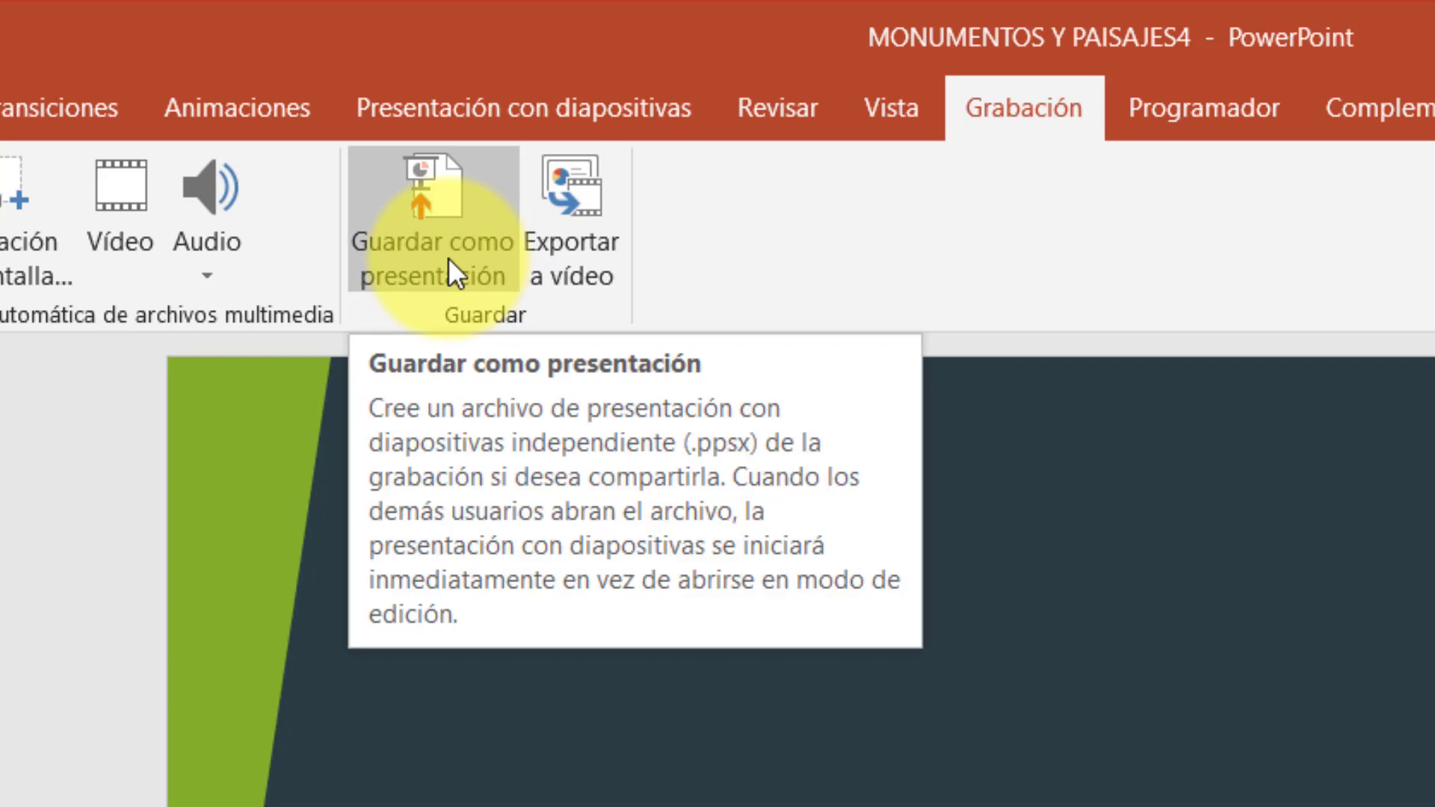
{"action": "left_click", "coordinate": [430, 205]}
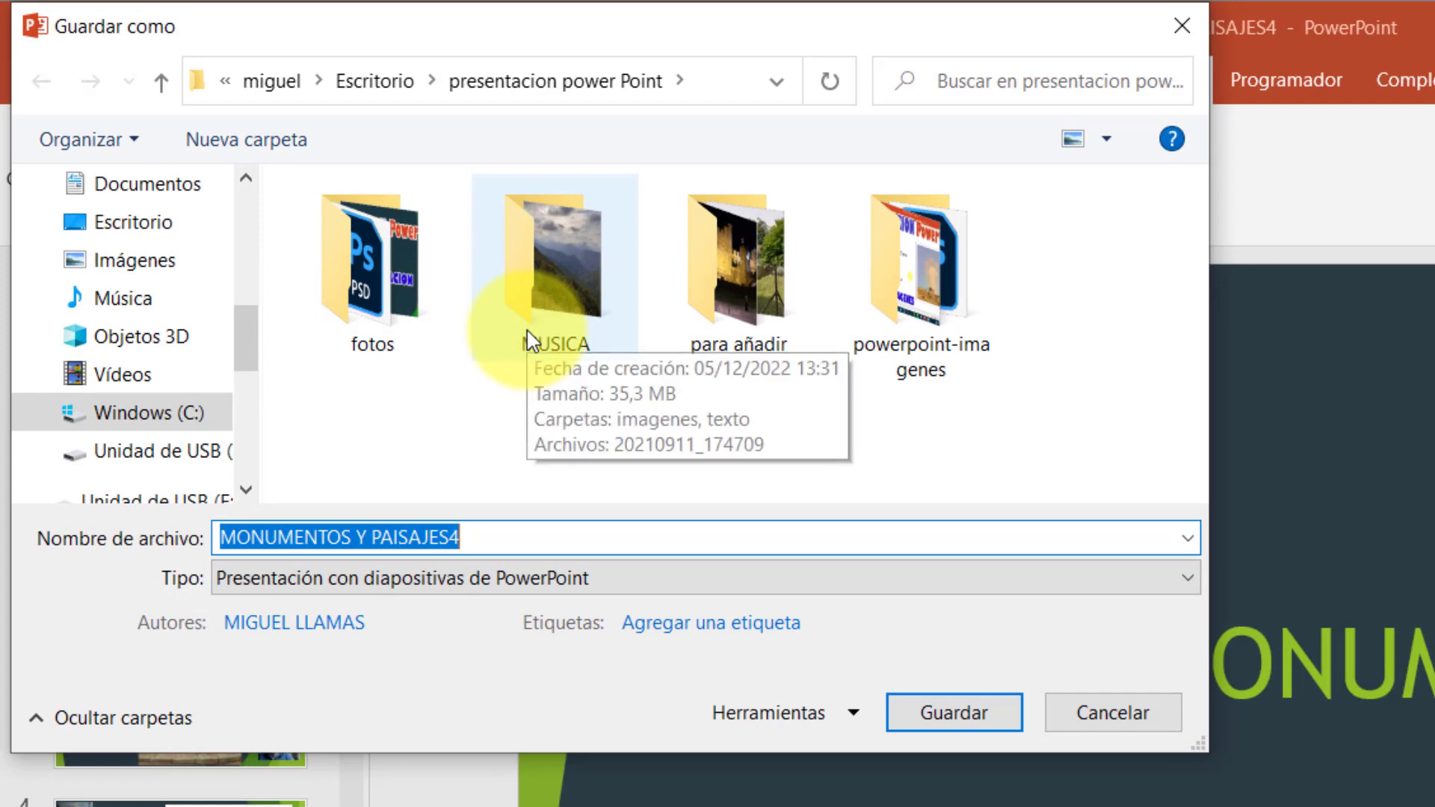
{"action": "mouse_move", "coordinate": [555, 269]}
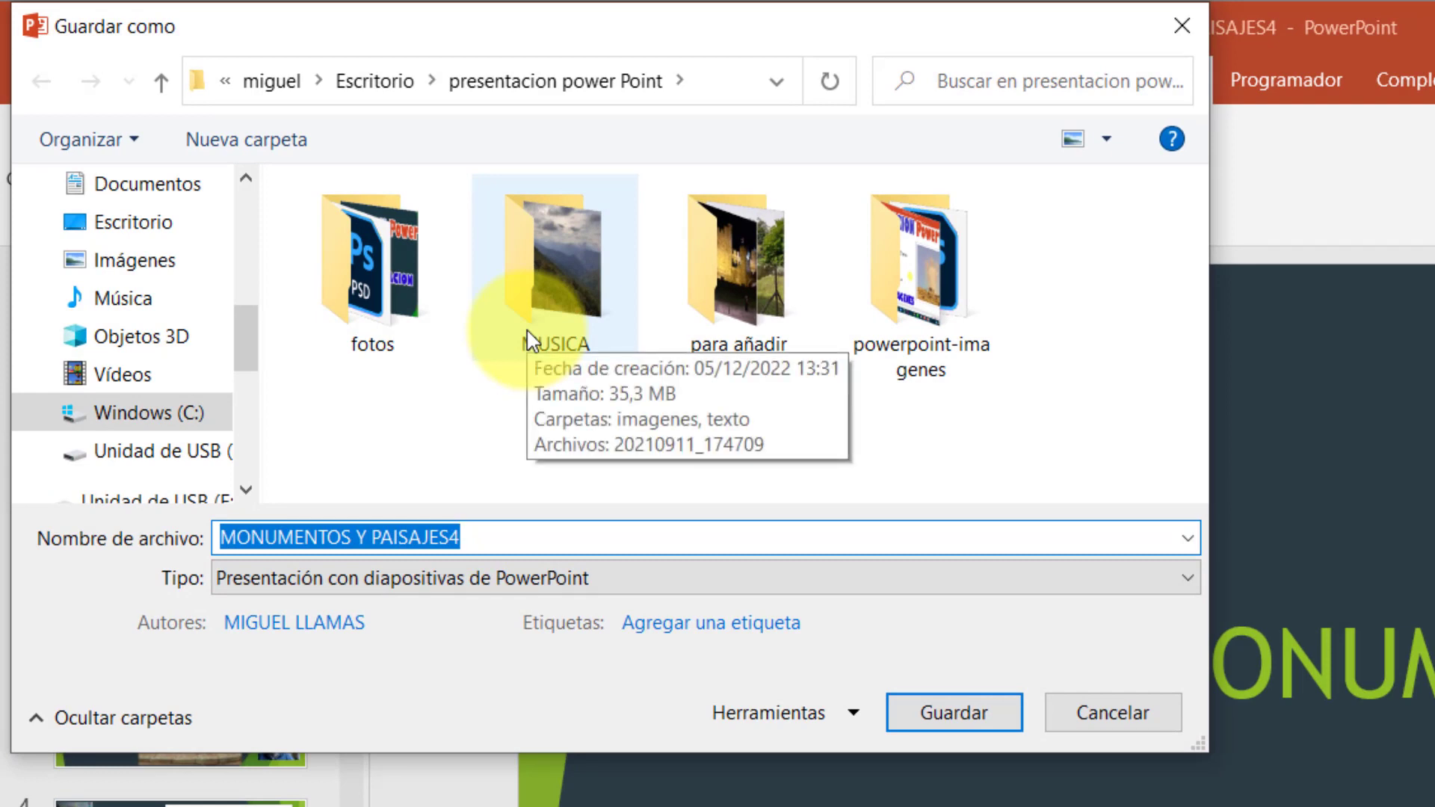
{"action": "left_click", "coordinate": [493, 419]}
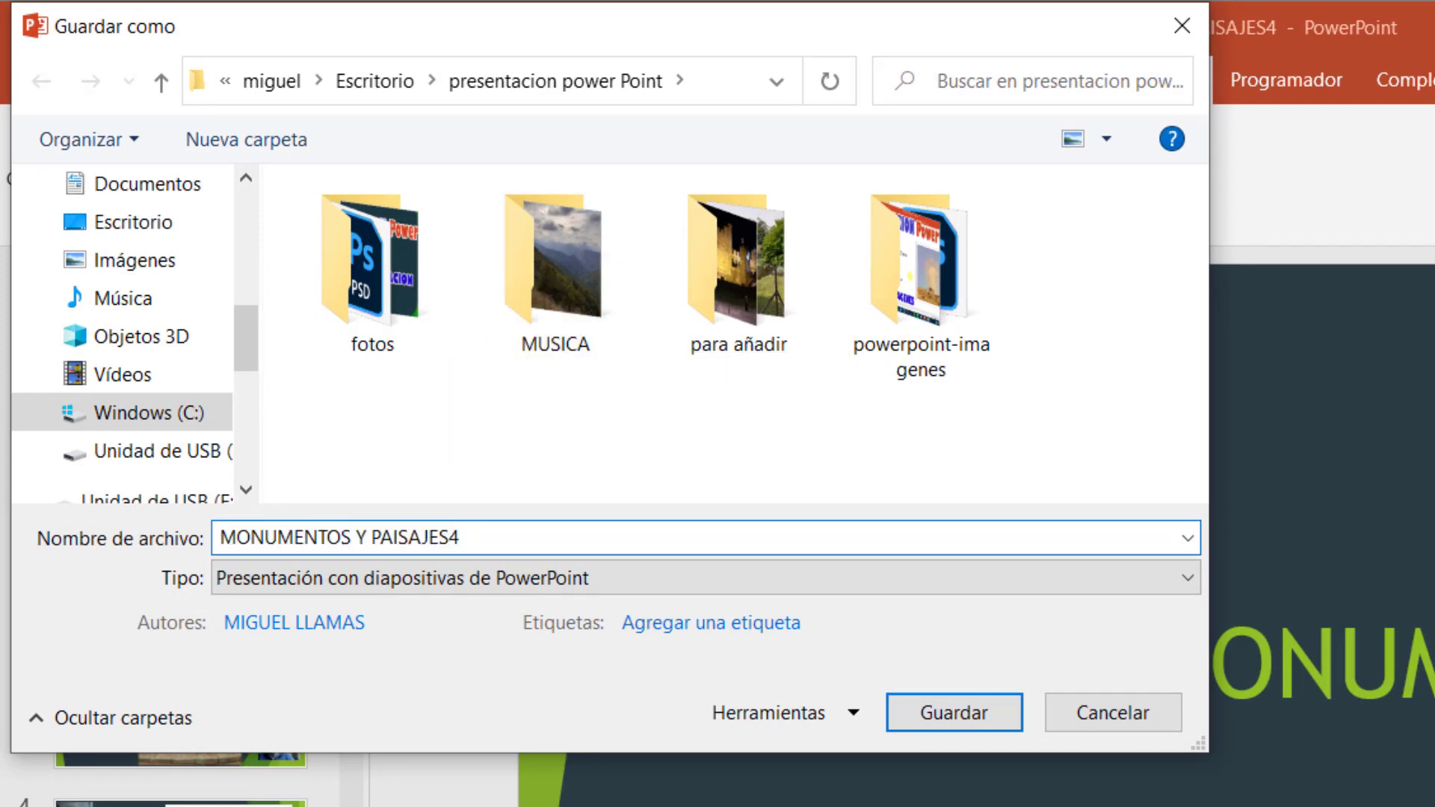
{"action": "type", "text": "11"}
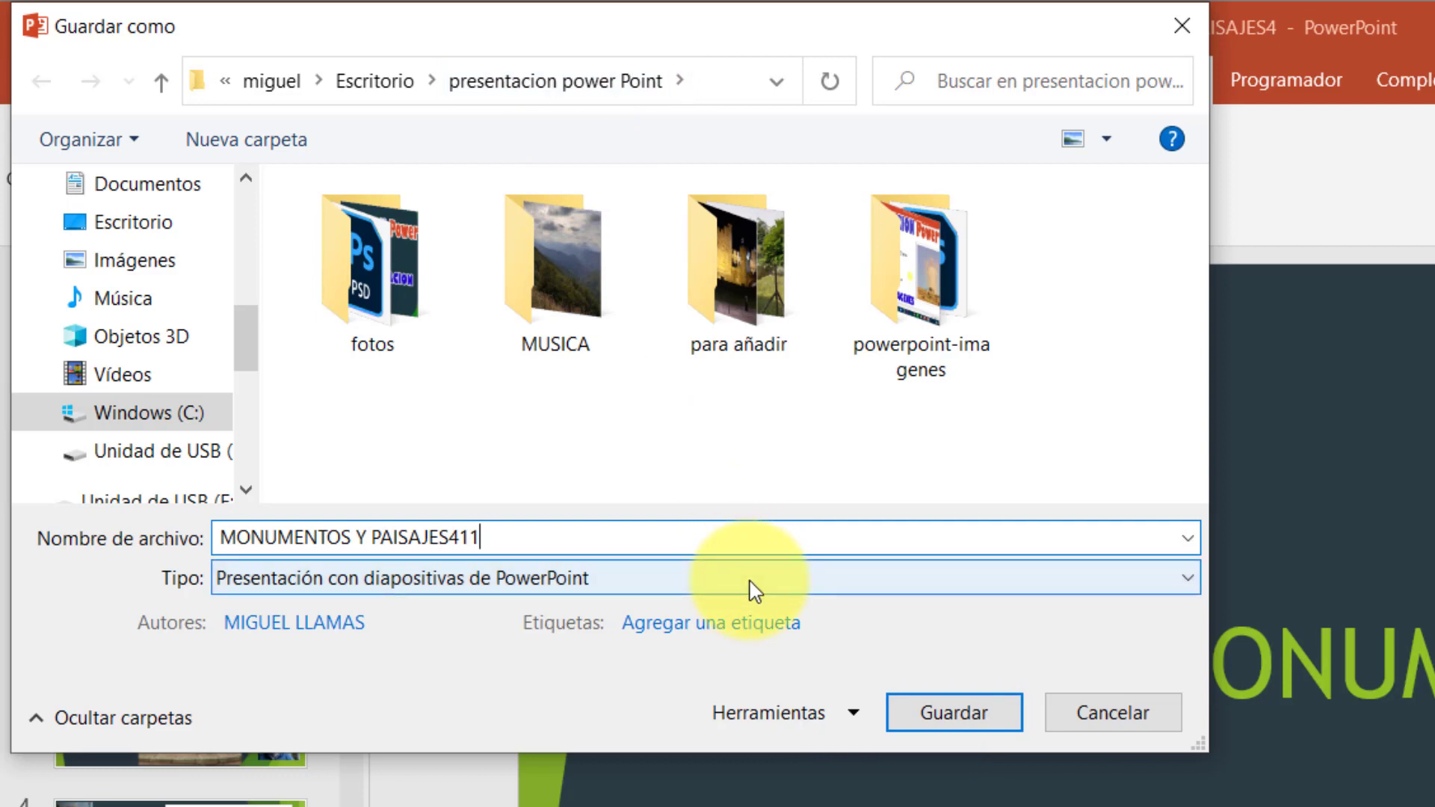
{"action": "left_click", "coordinate": [948, 713]}
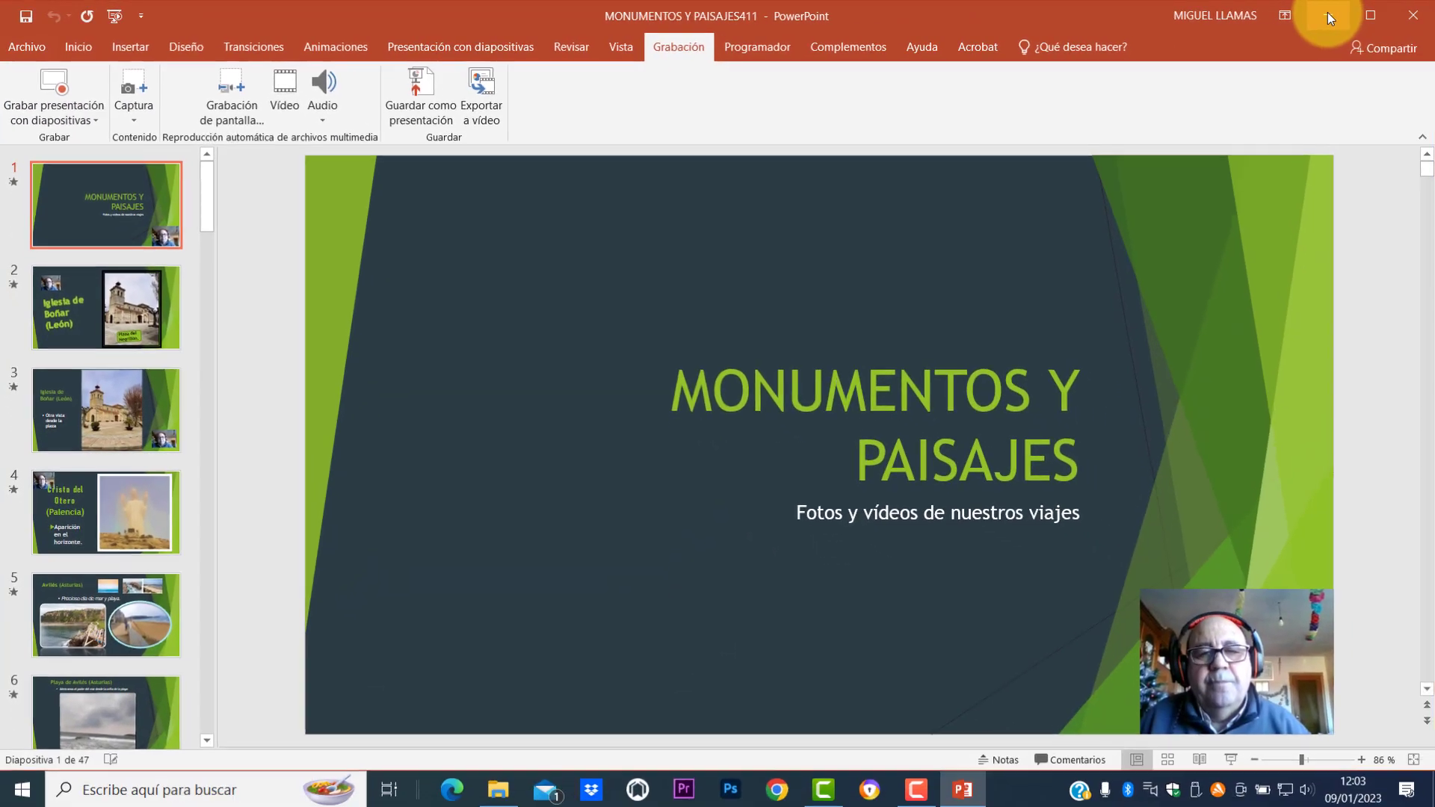
Step: Check in File Explorer's properties that MONUMENTOS Y PAISAJES4 is an ordinary .pptx presentation
{"action": "left_click", "coordinate": [1332, 11]}
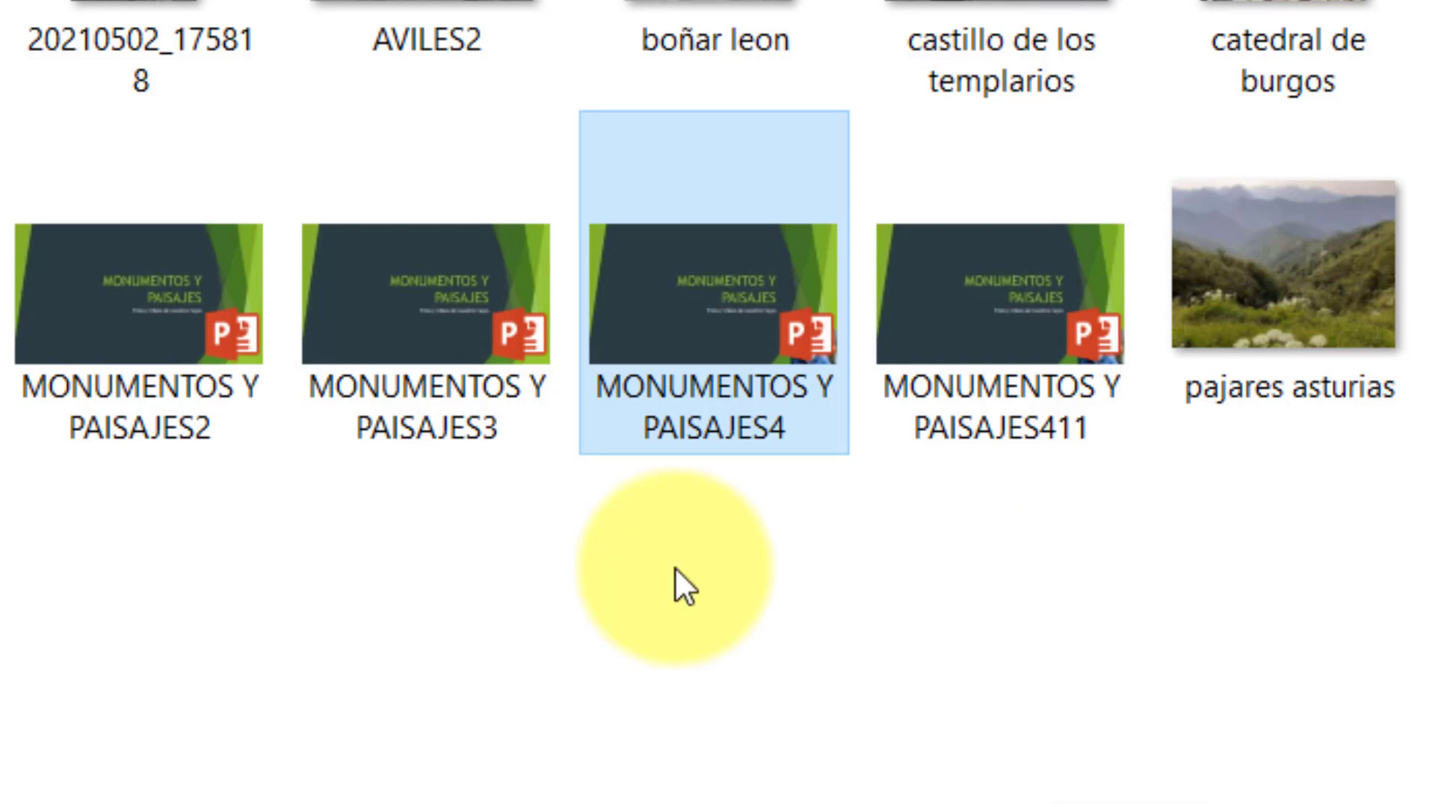
{"action": "right_click", "coordinate": [722, 300]}
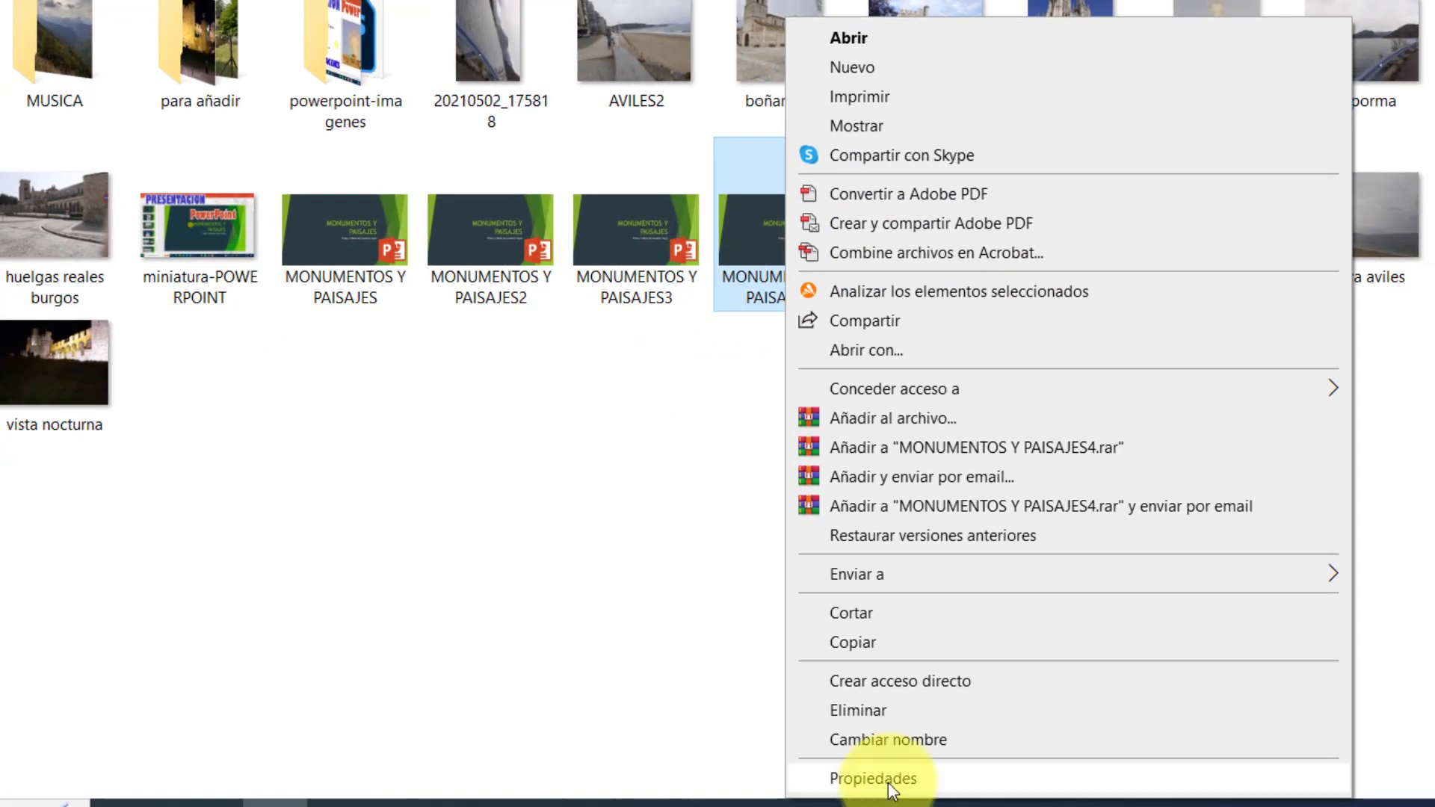
{"action": "left_click", "coordinate": [874, 780]}
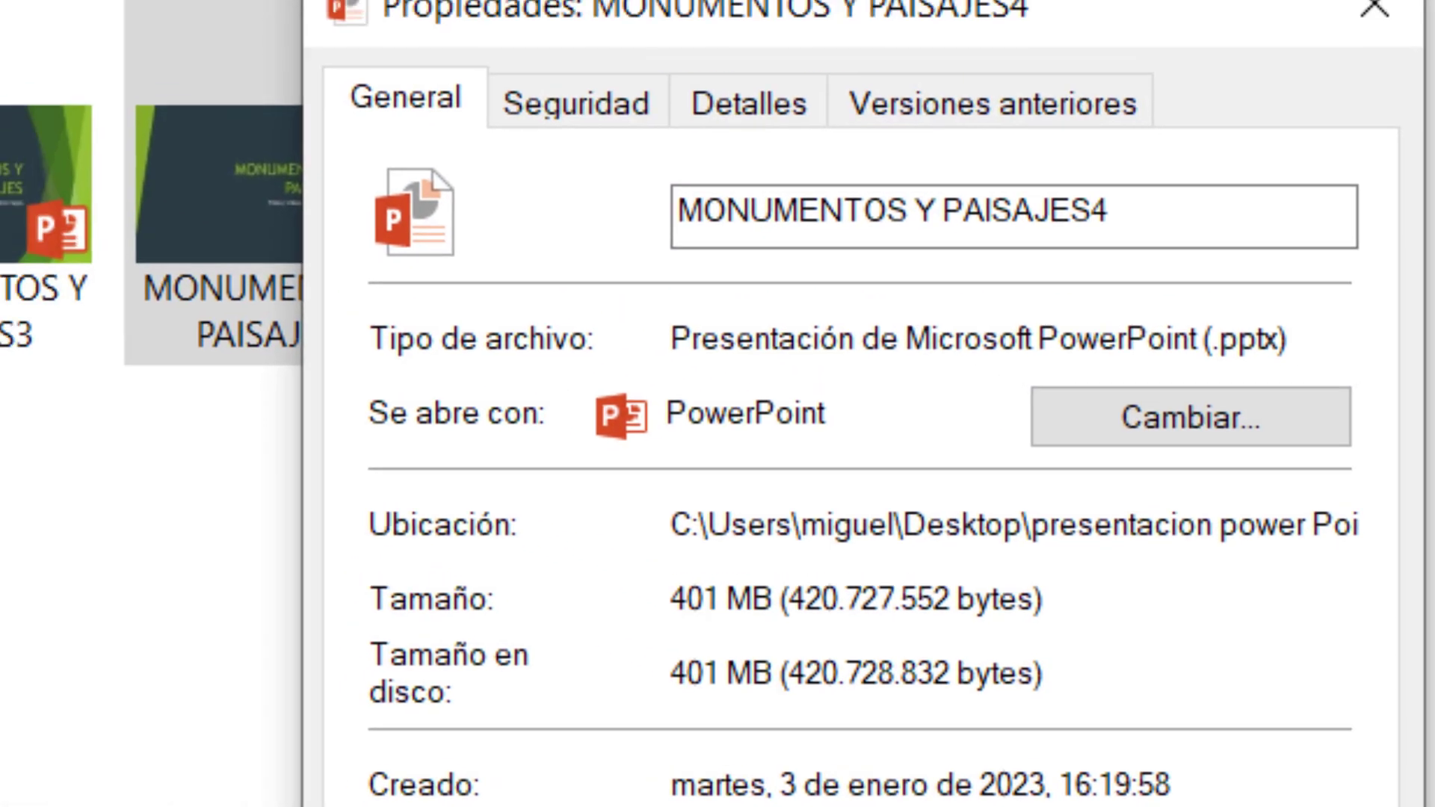
{"action": "key", "text": "Escape"}
{"action": "mouse_move", "coordinate": [707, 236]}
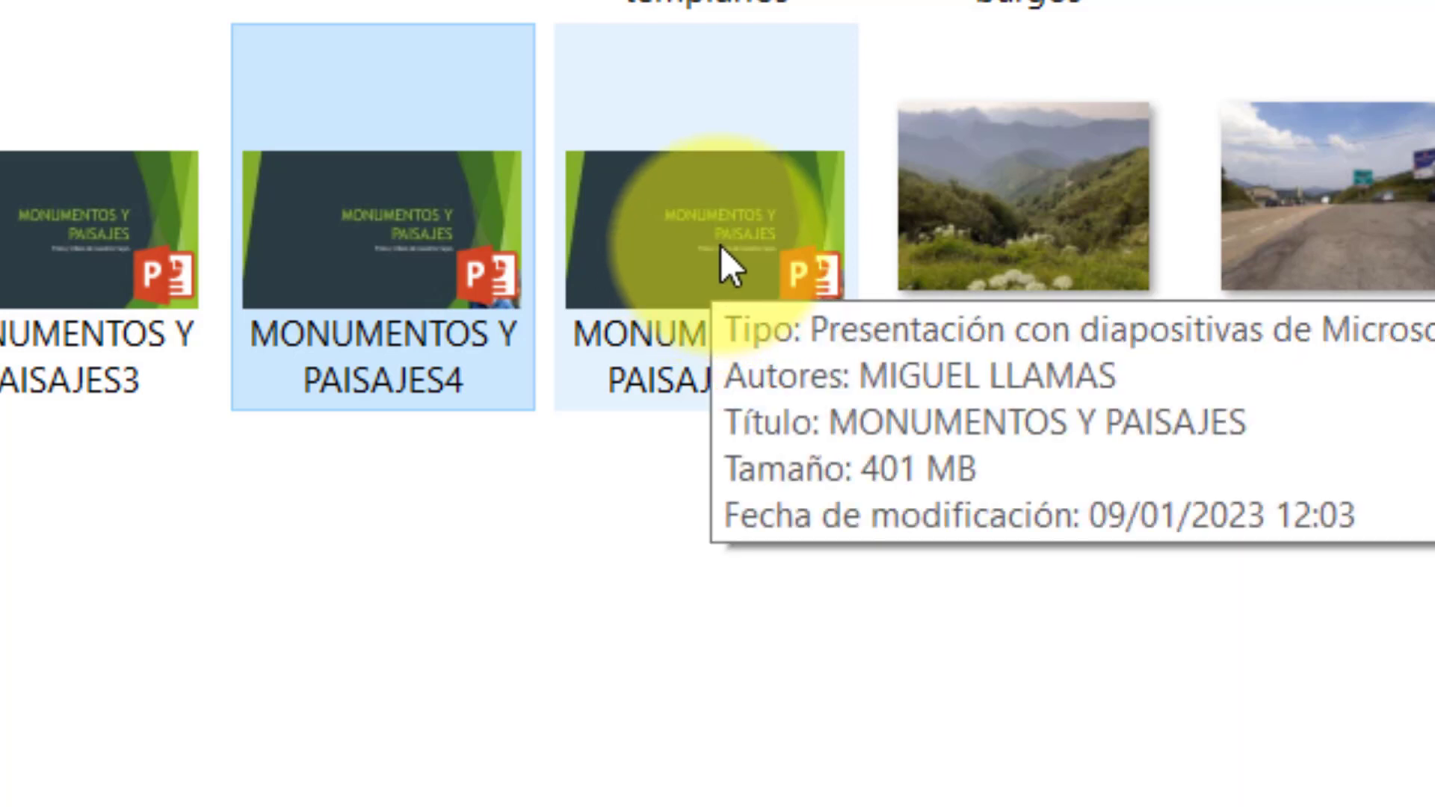
{"action": "right_click", "coordinate": [721, 247]}
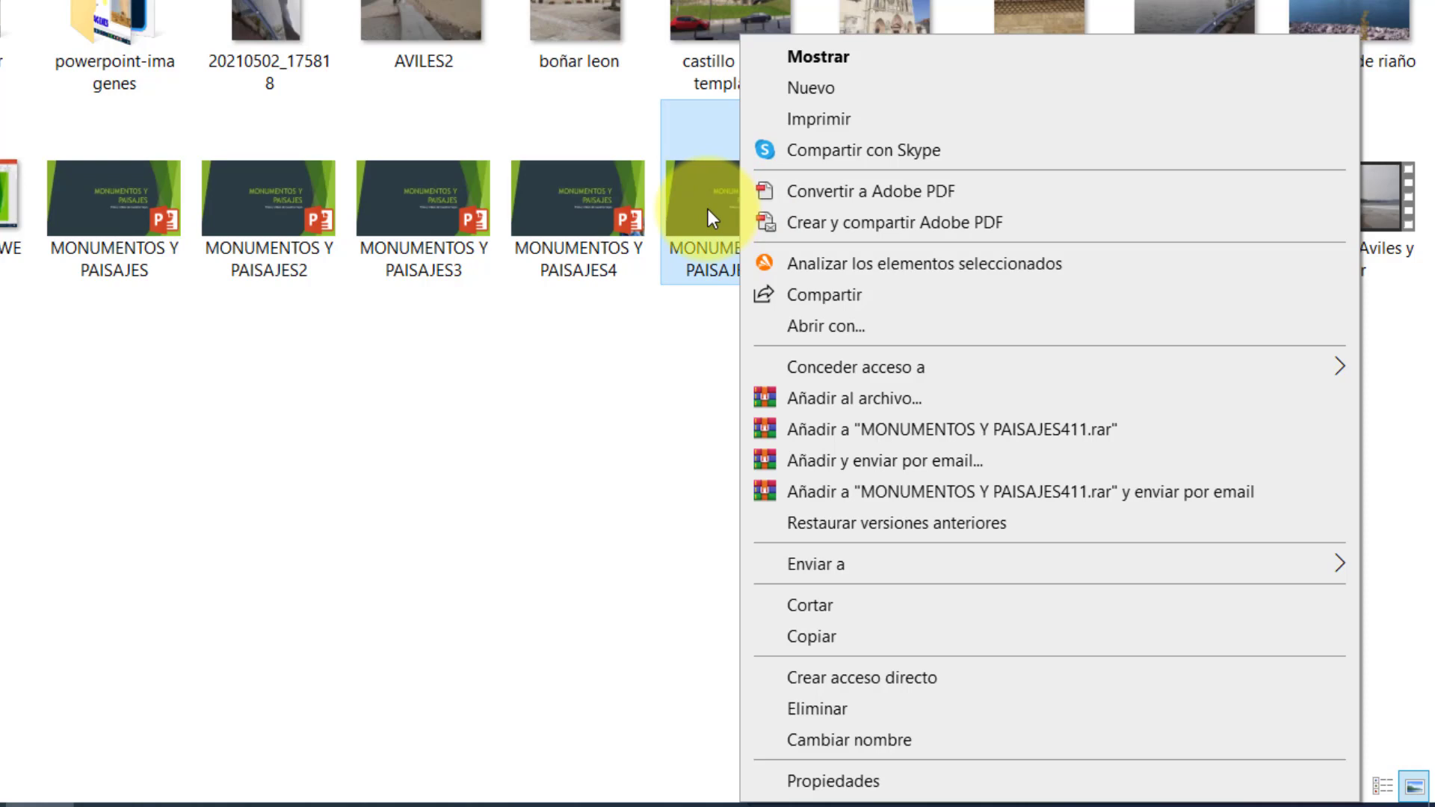
{"action": "left_click", "coordinate": [834, 781]}
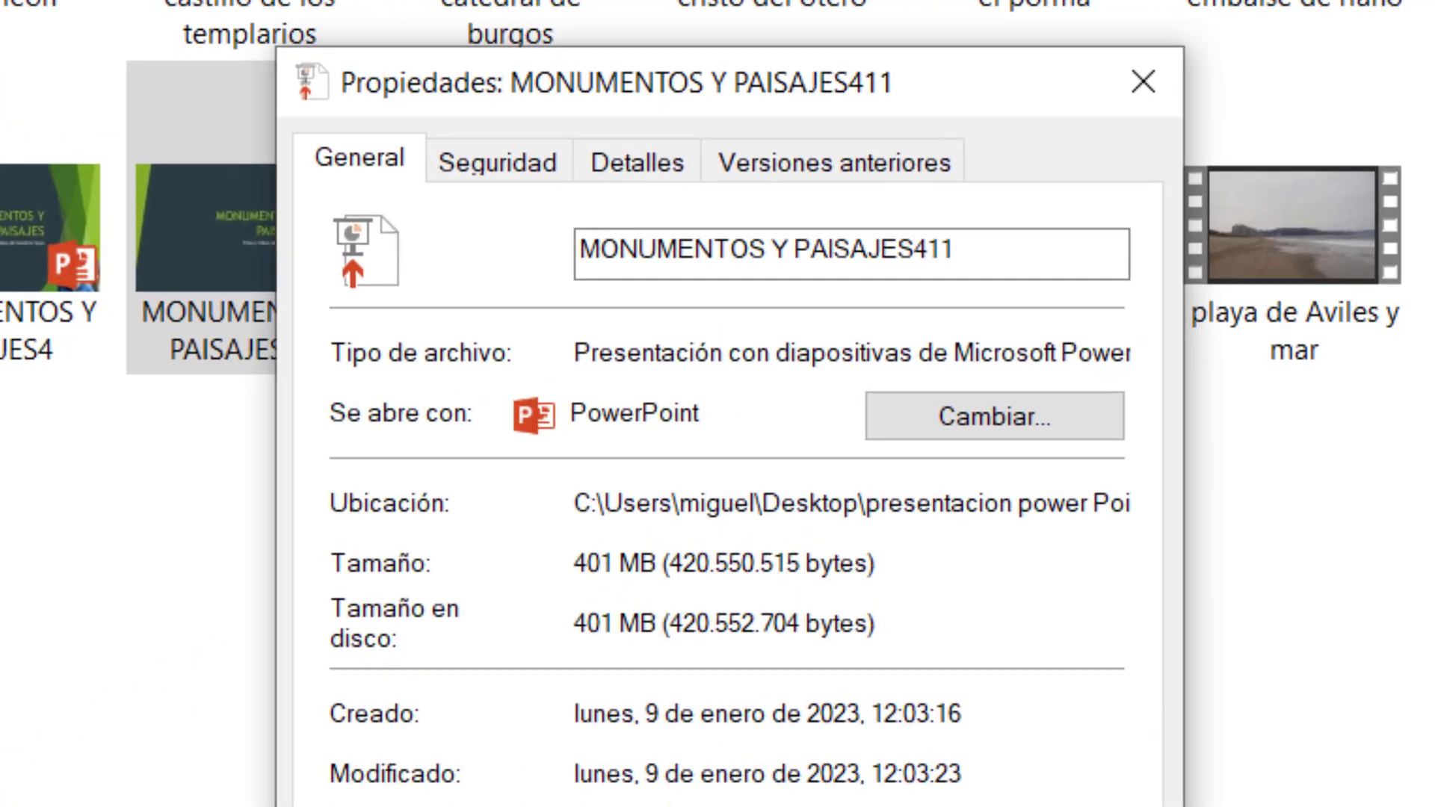
{"action": "key", "text": "End"}
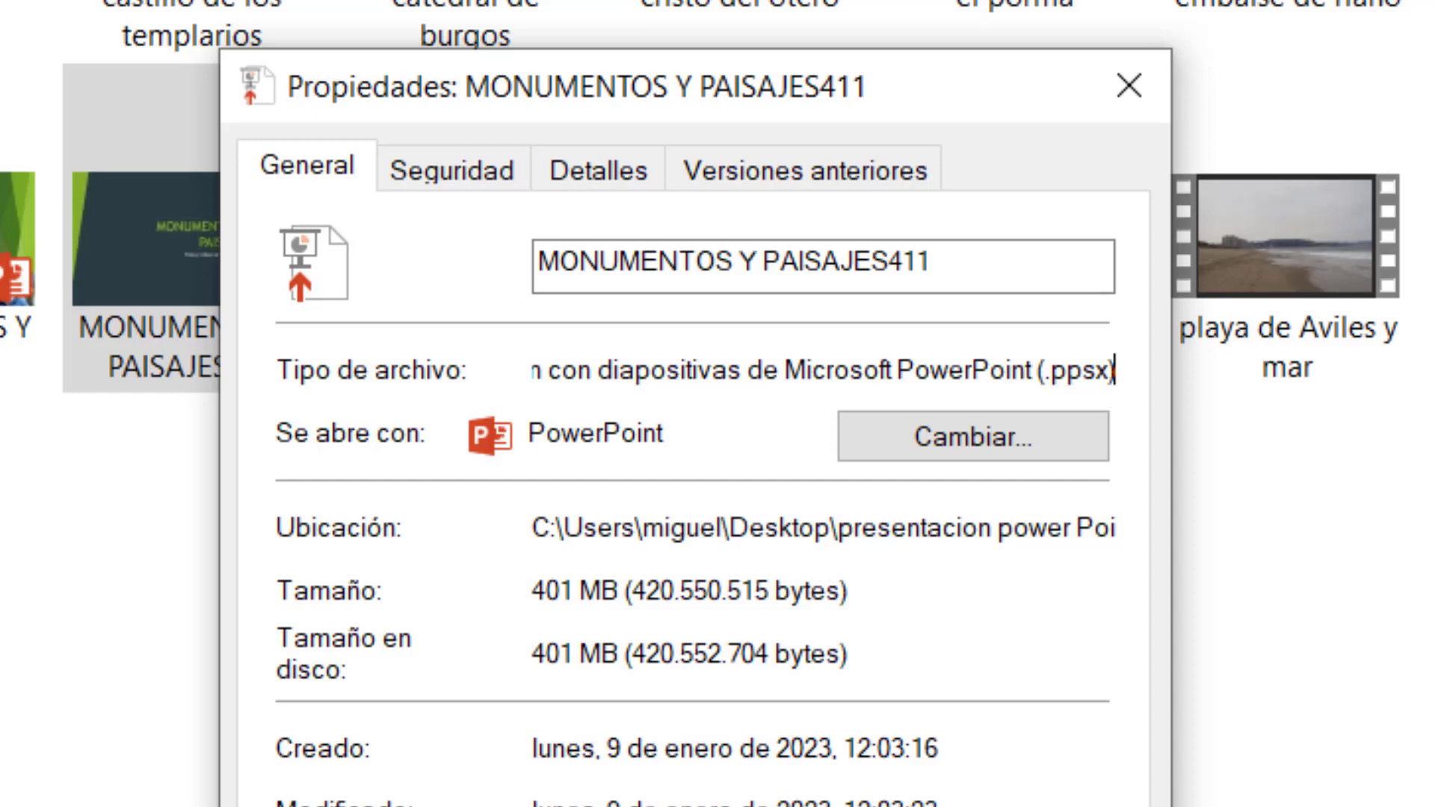
{"action": "key", "text": "Escape"}
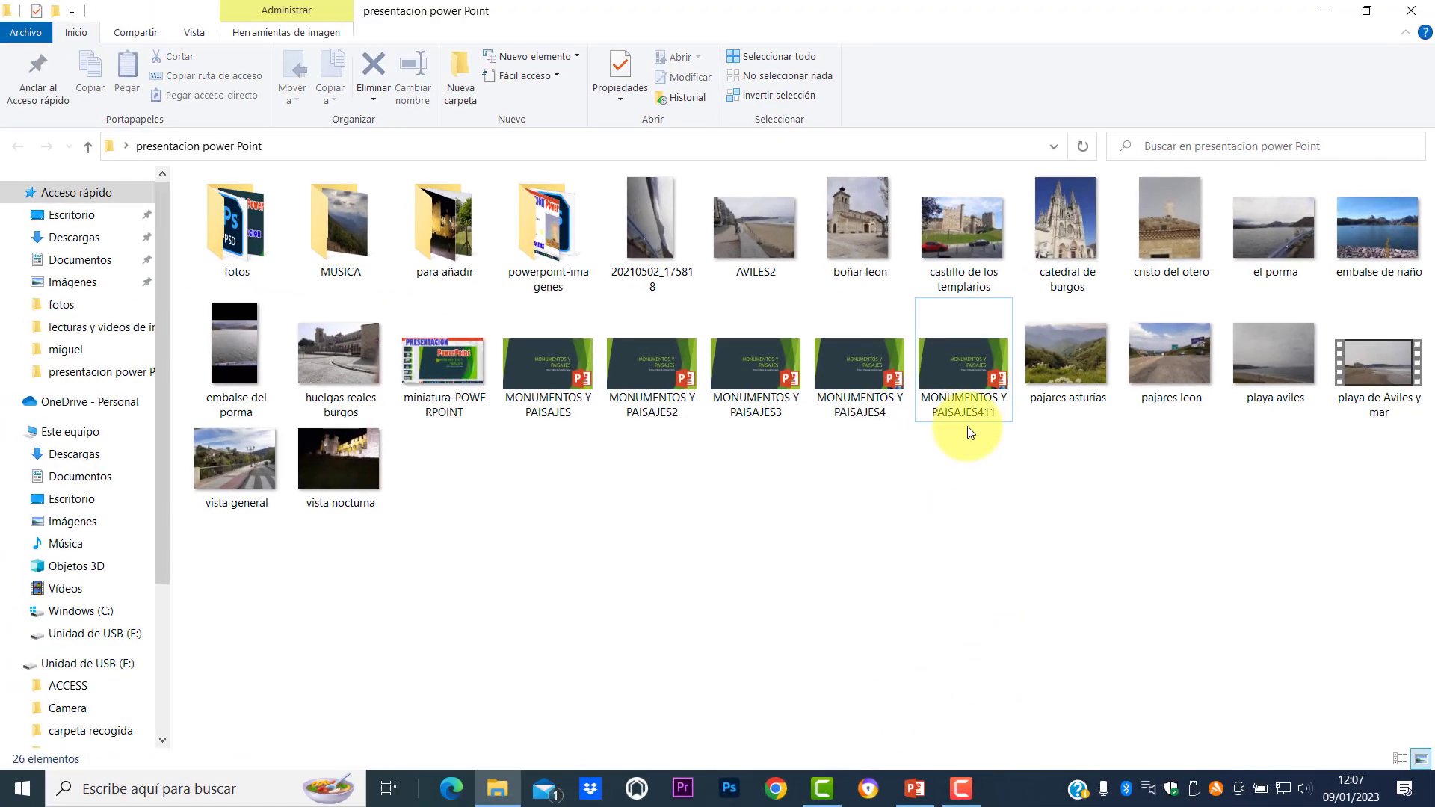
Step: Play the MONUMENTOS Y PAISAJES411 slideshow up to the Cristo del Otero slide, then end it
{"action": "left_click", "coordinate": [960, 380]}
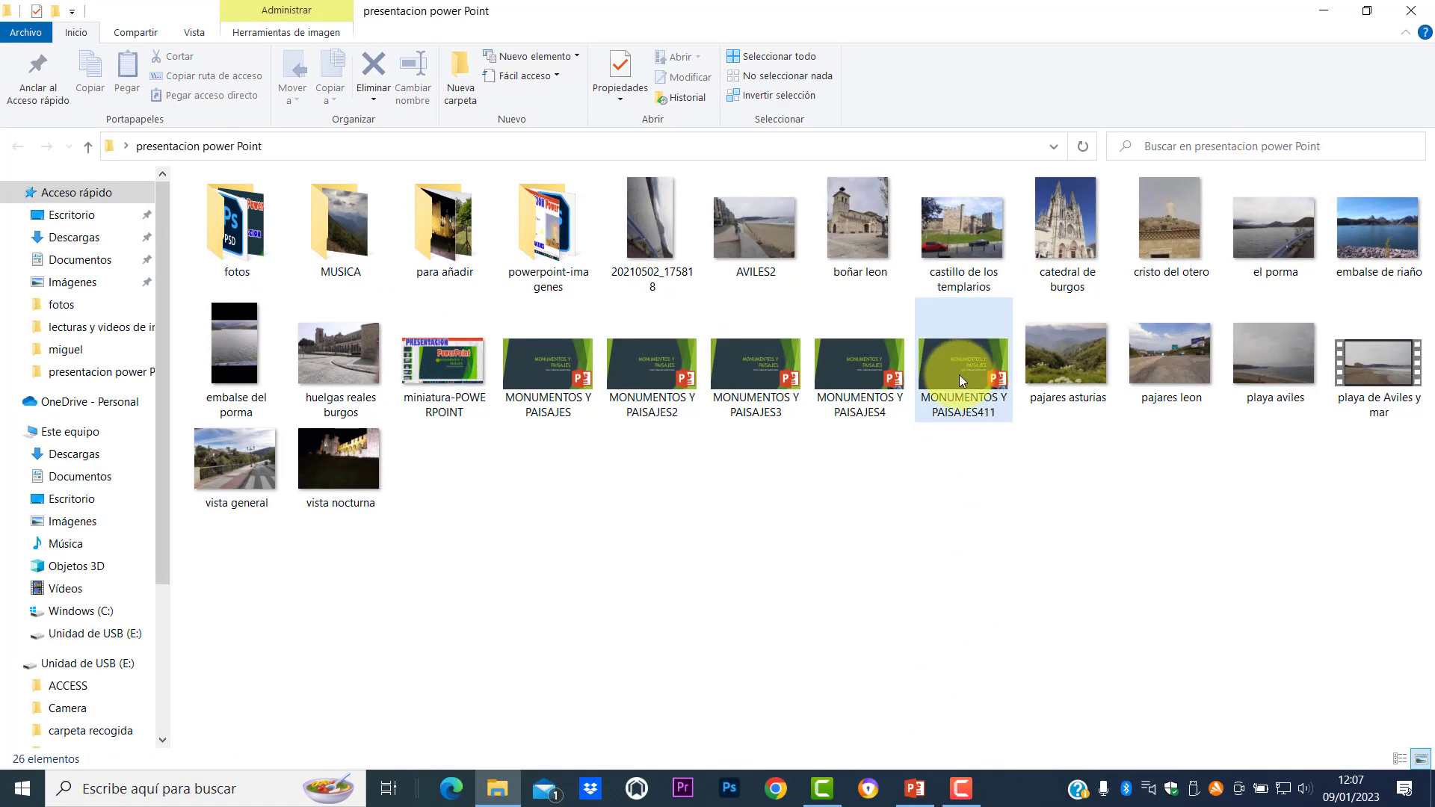
{"action": "double_click", "coordinate": [960, 379]}
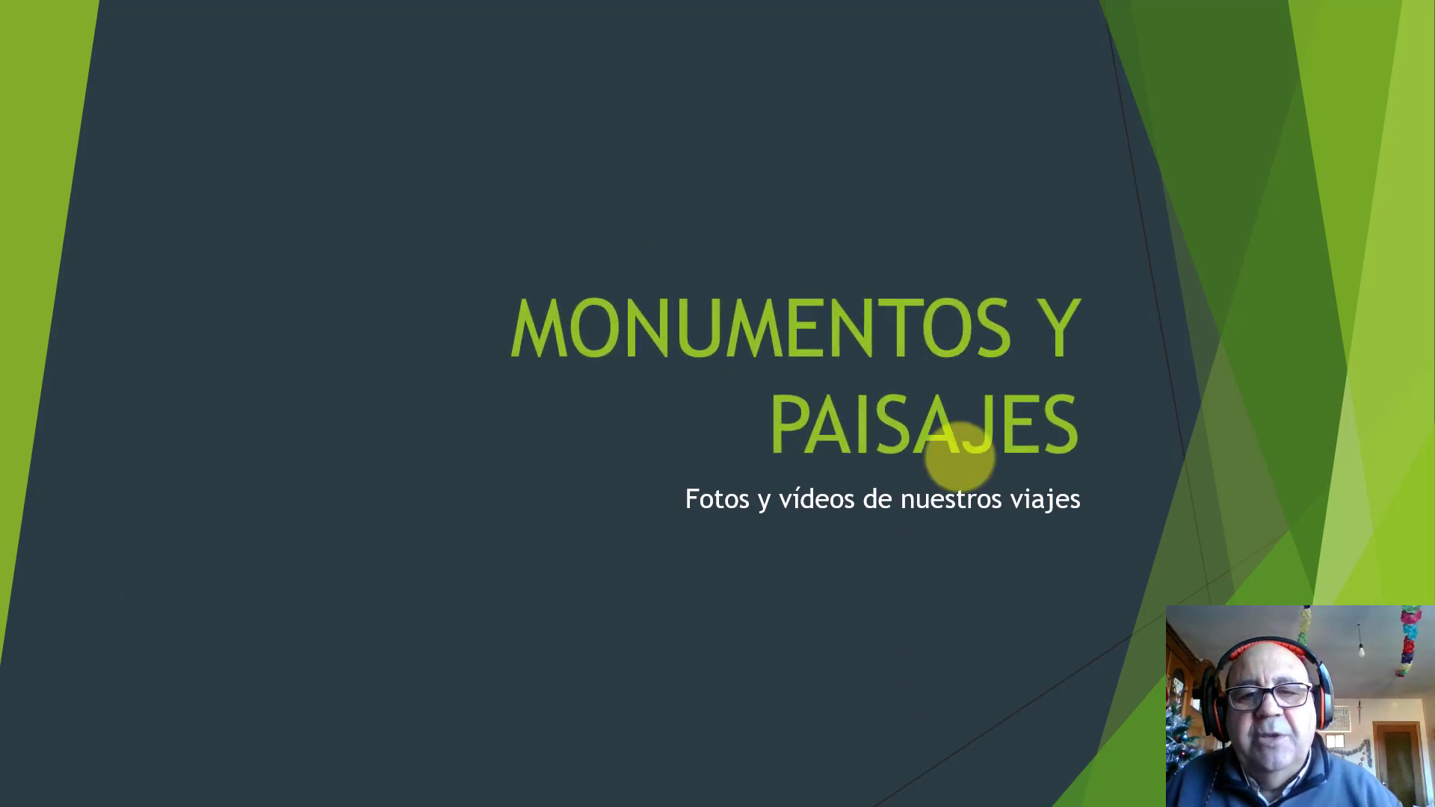
{"action": "left_click", "coordinate": [960, 458]}
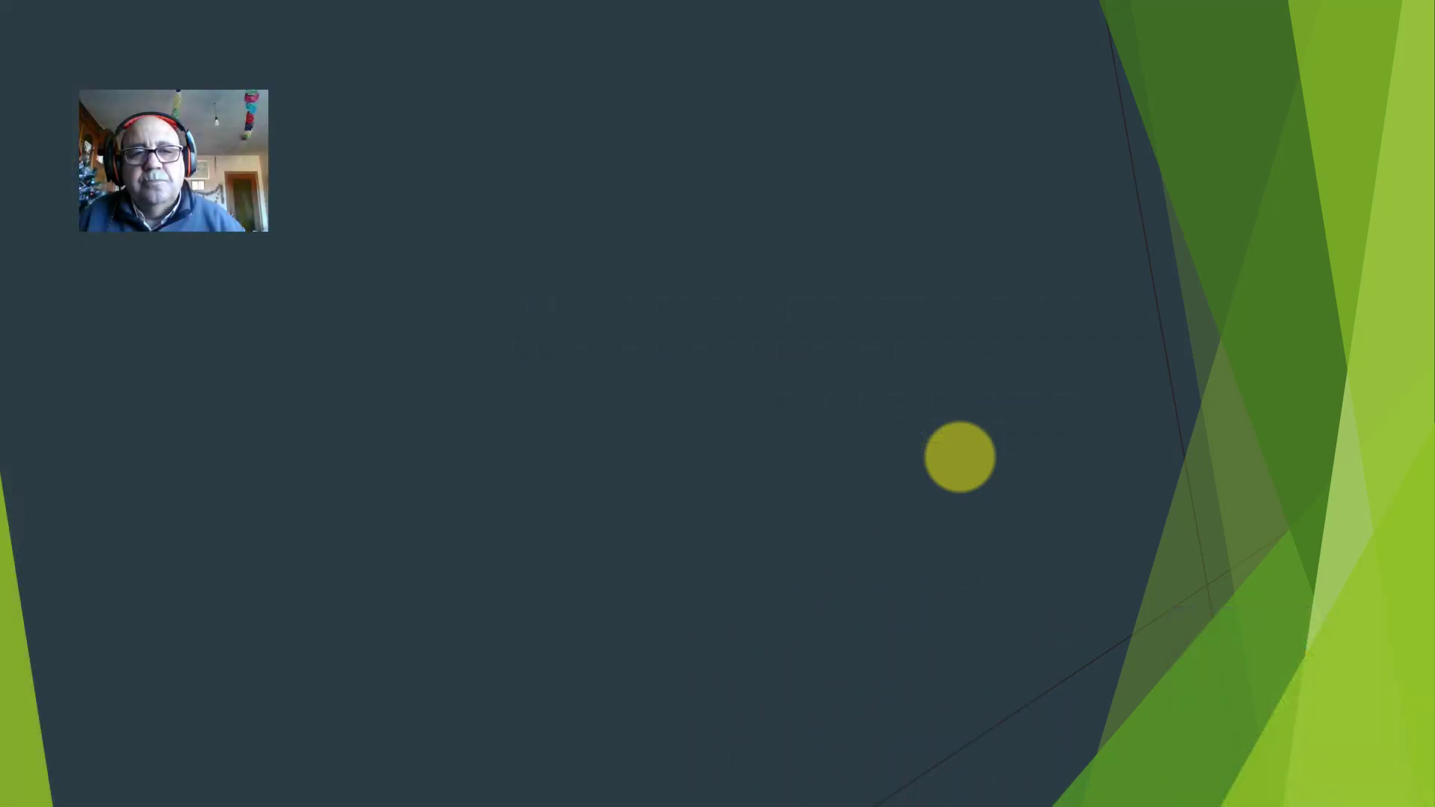
{"action": "left_click", "coordinate": [1044, 486]}
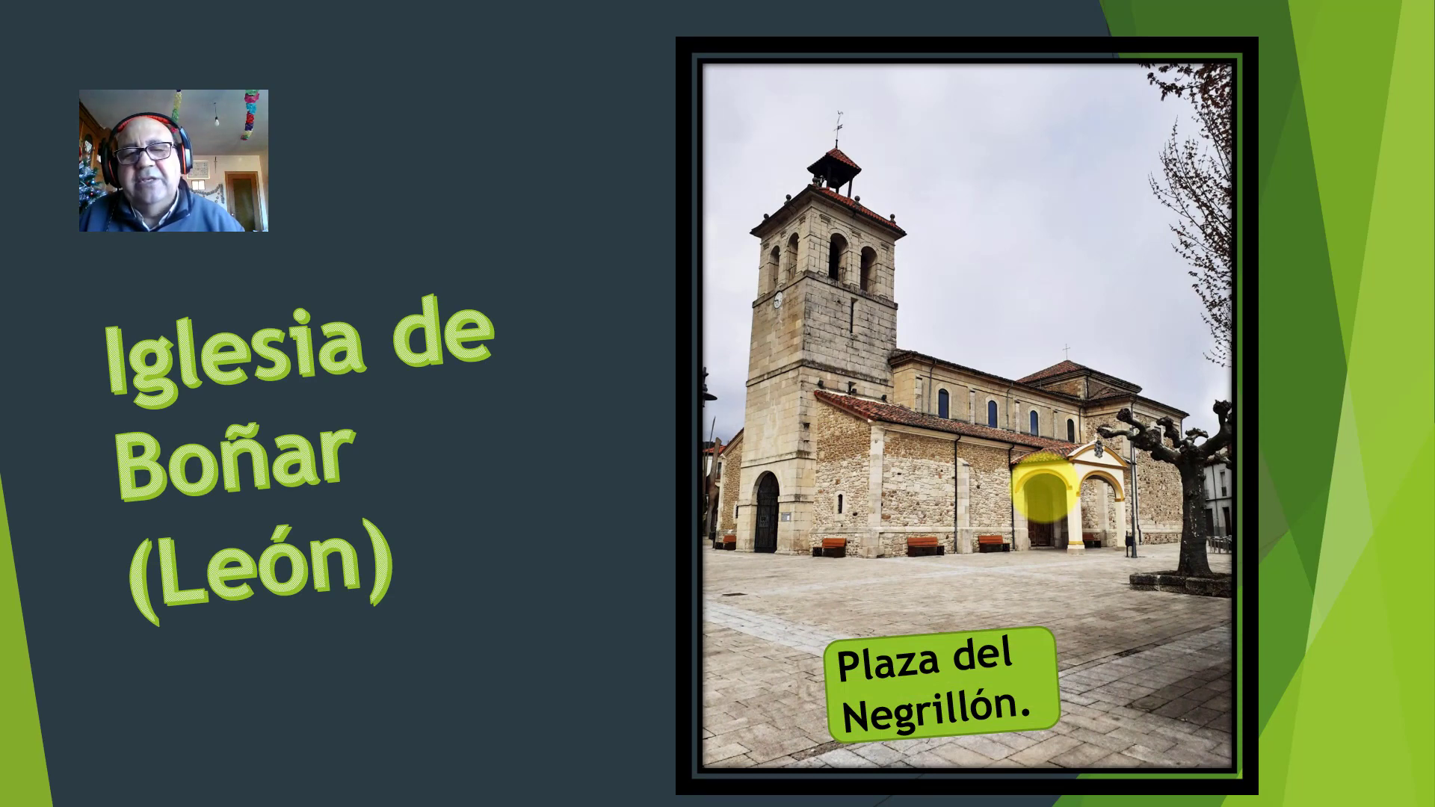
{"action": "left_click", "coordinate": [1045, 488]}
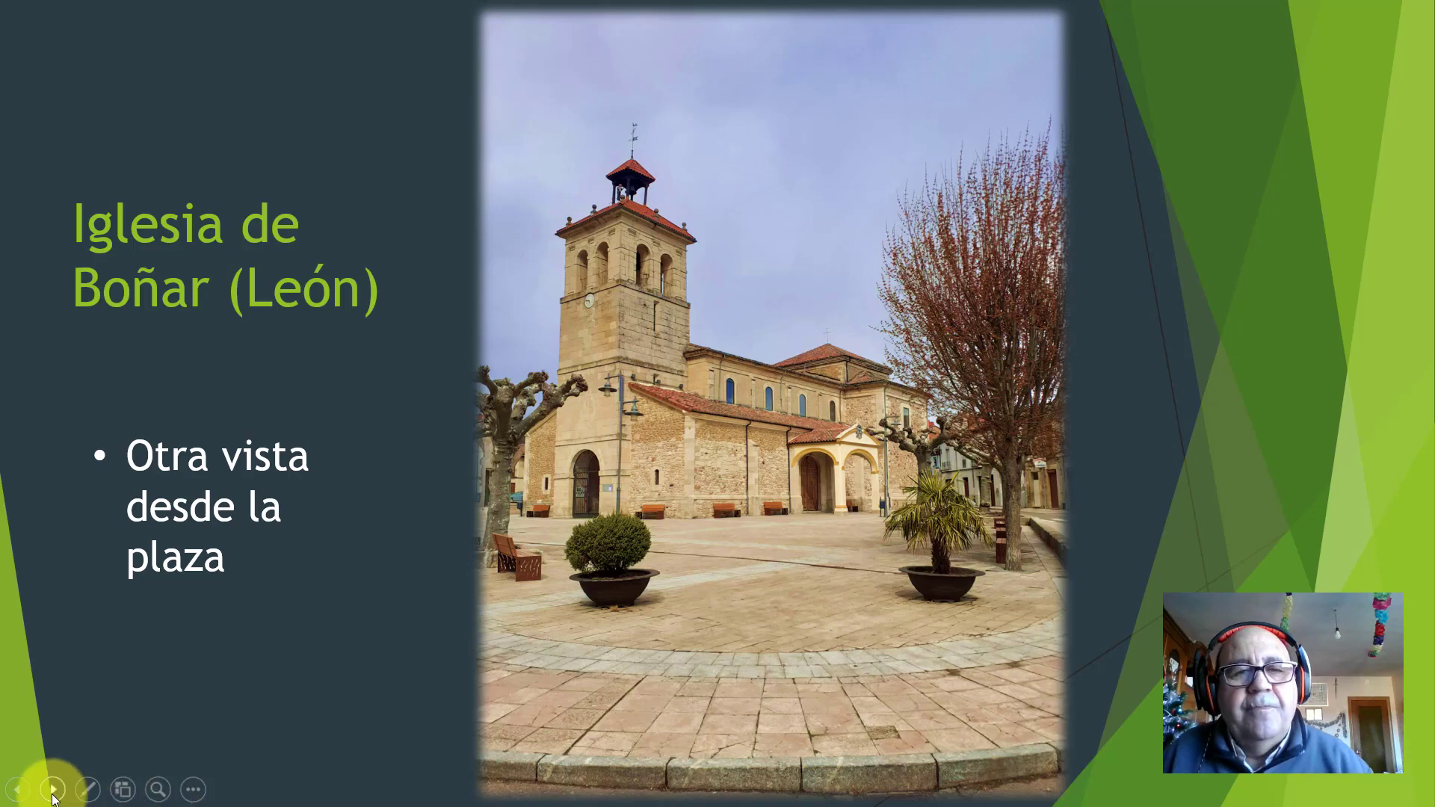
{"action": "left_click", "coordinate": [420, 707]}
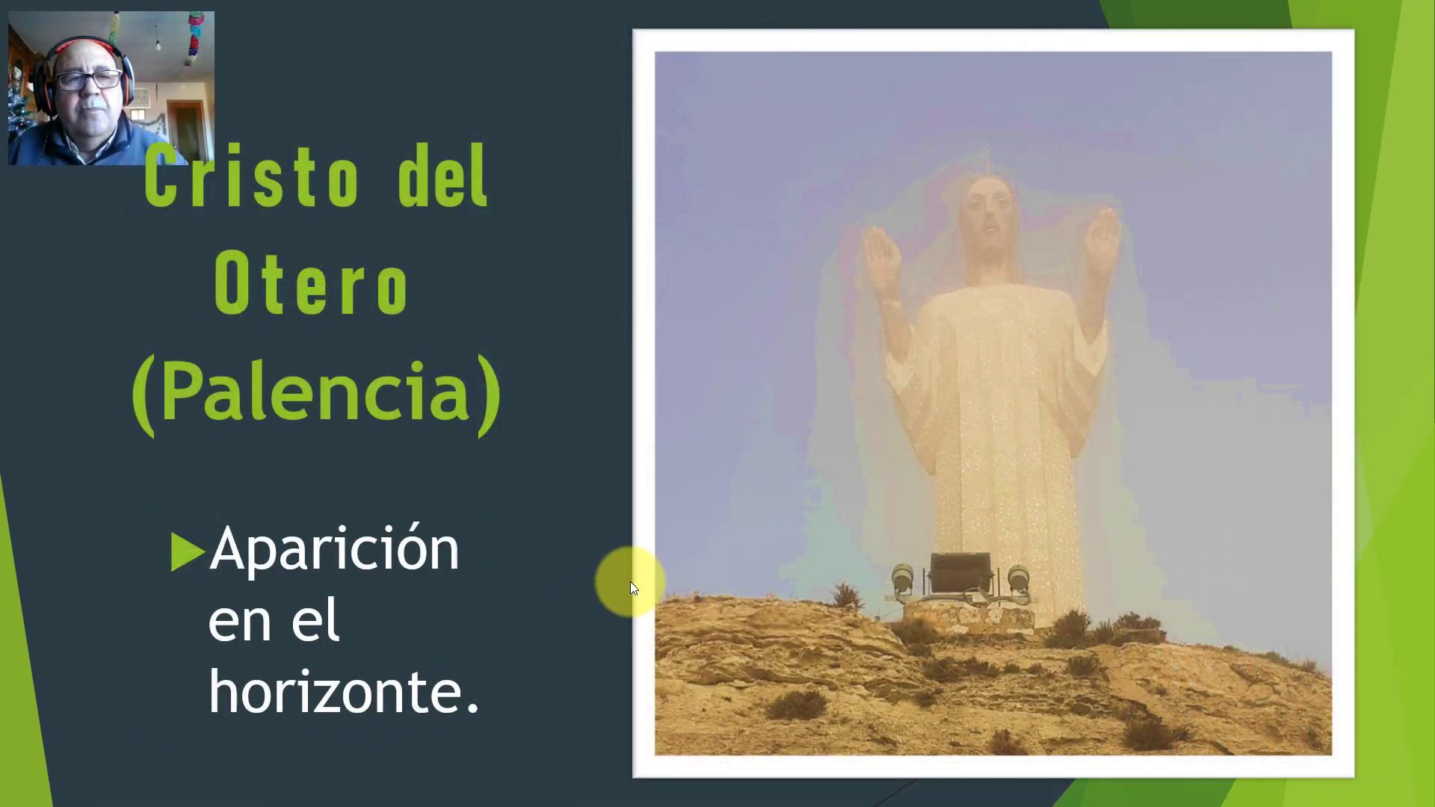
{"action": "key", "text": "Escape"}
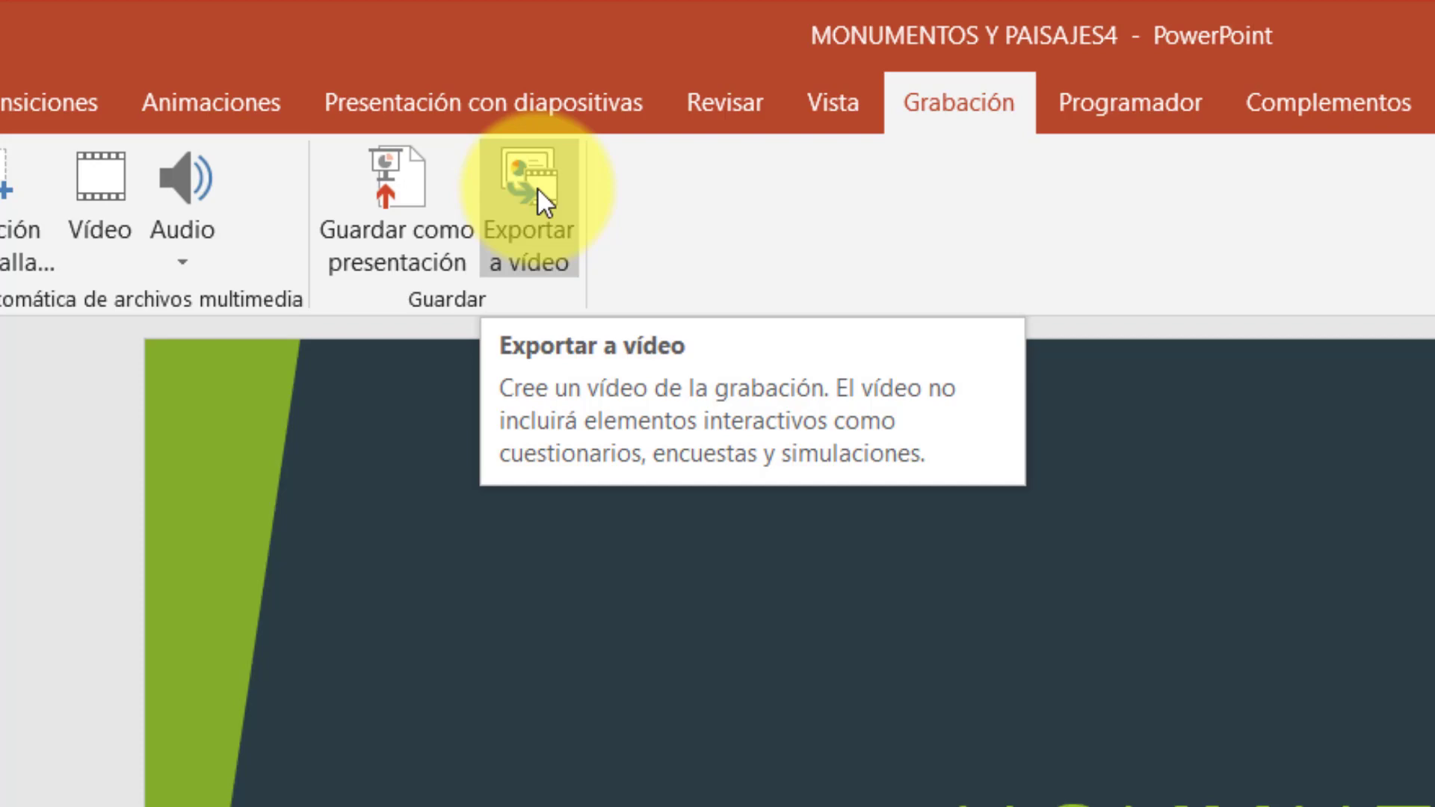
Step: Choose Full HD (1080p), 'Usar narraciones e intervalos grabados' and 11,00 seconds per slide for the video
{"action": "left_click", "coordinate": [537, 187]}
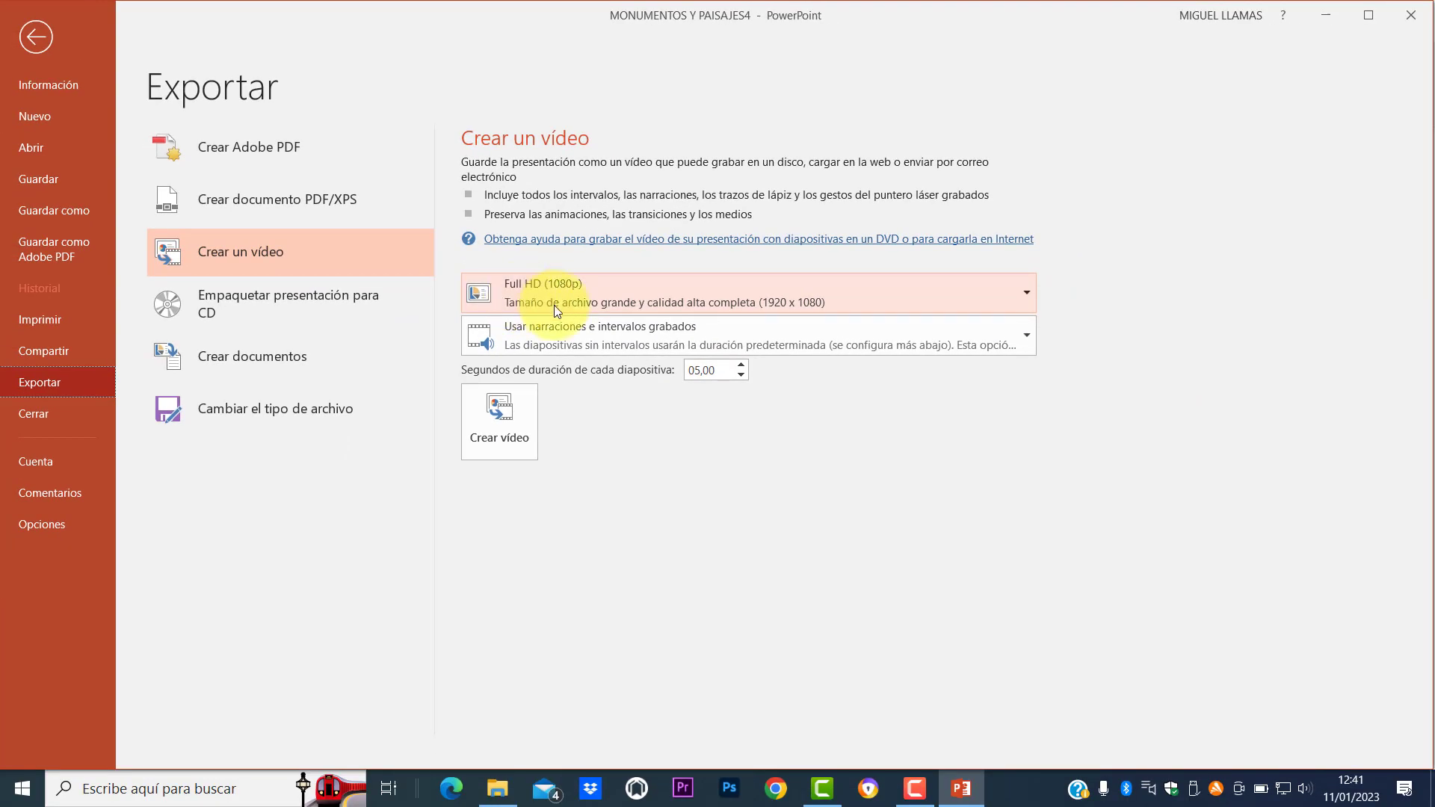
{"action": "left_click", "coordinate": [1026, 292]}
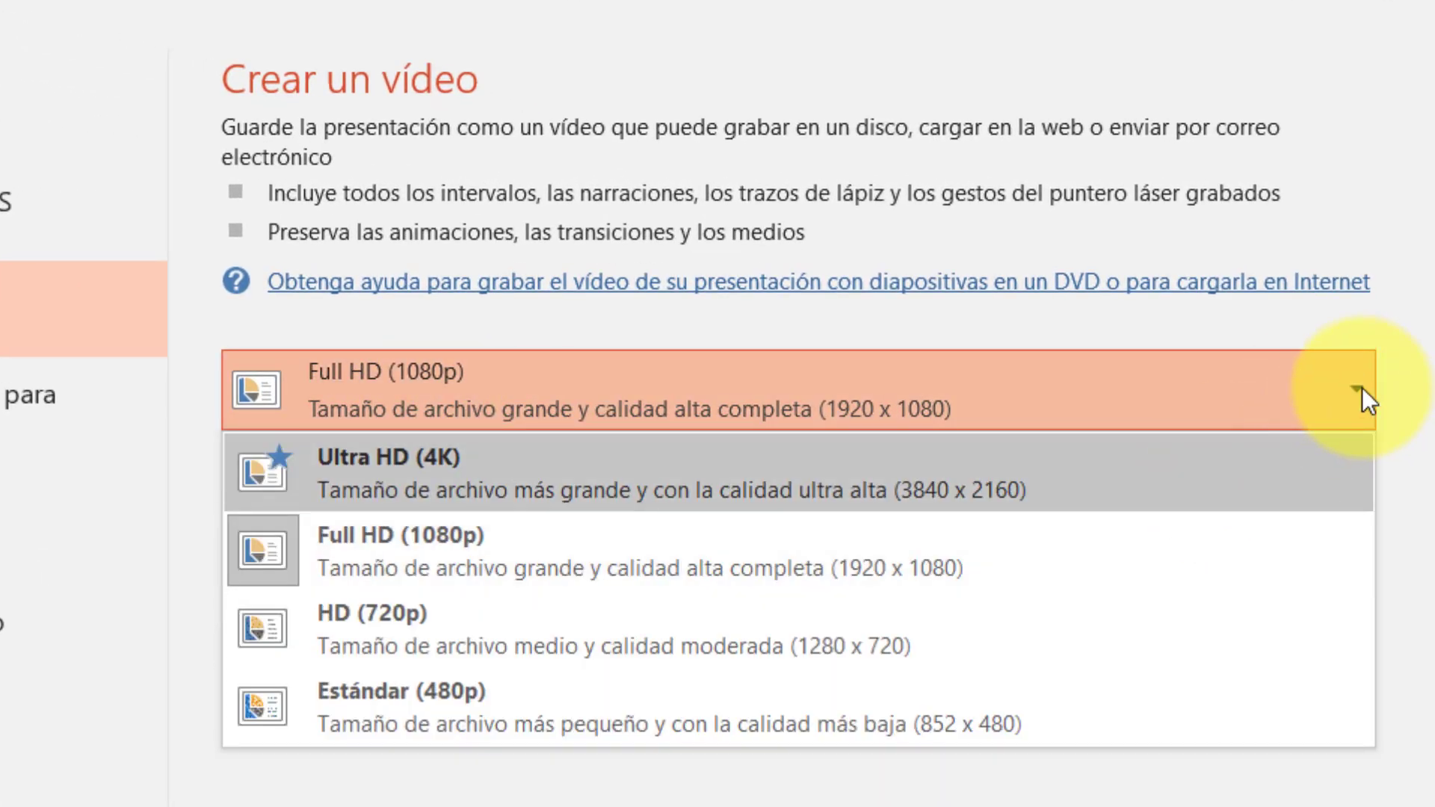
{"action": "left_click", "coordinate": [1360, 388]}
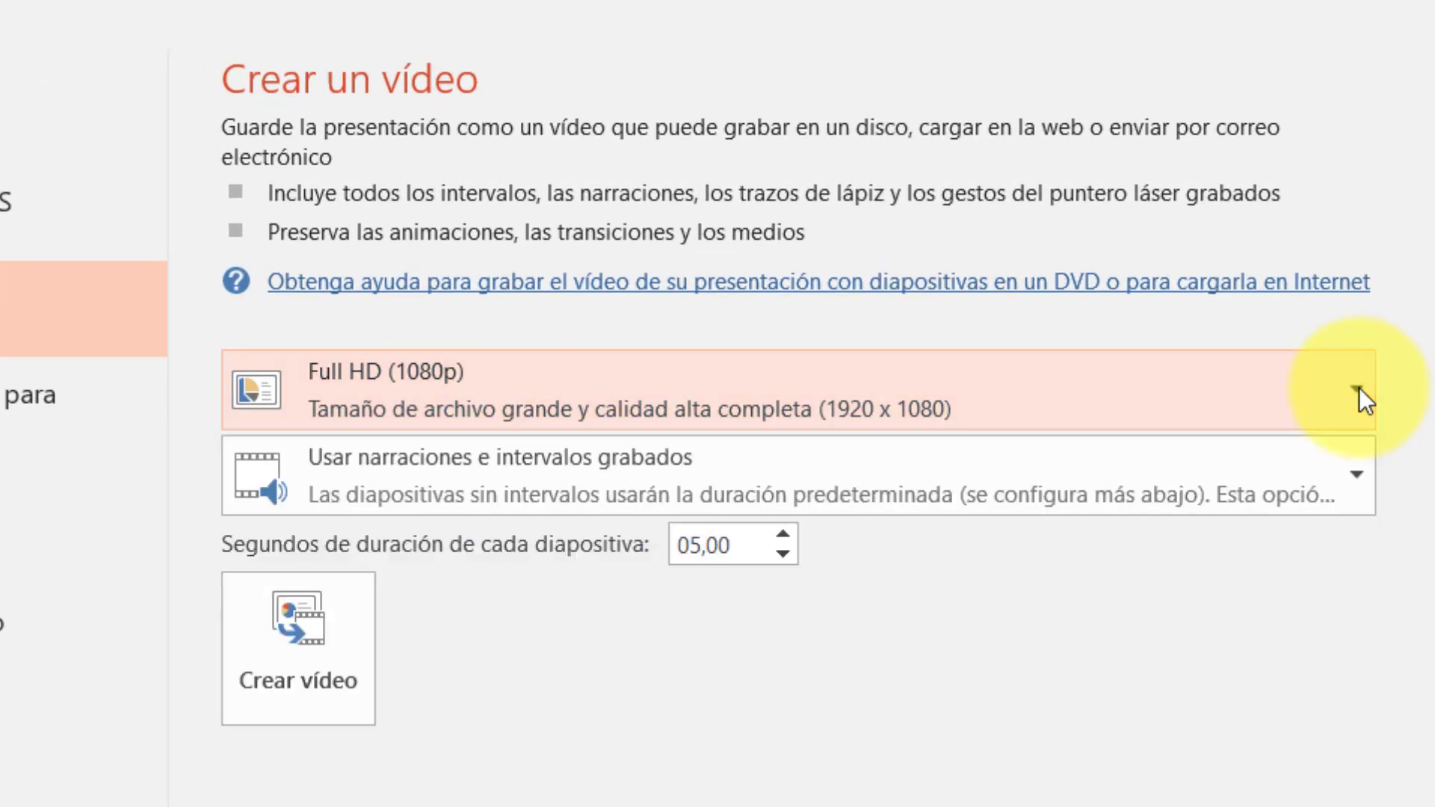
{"action": "left_click", "coordinate": [1354, 482]}
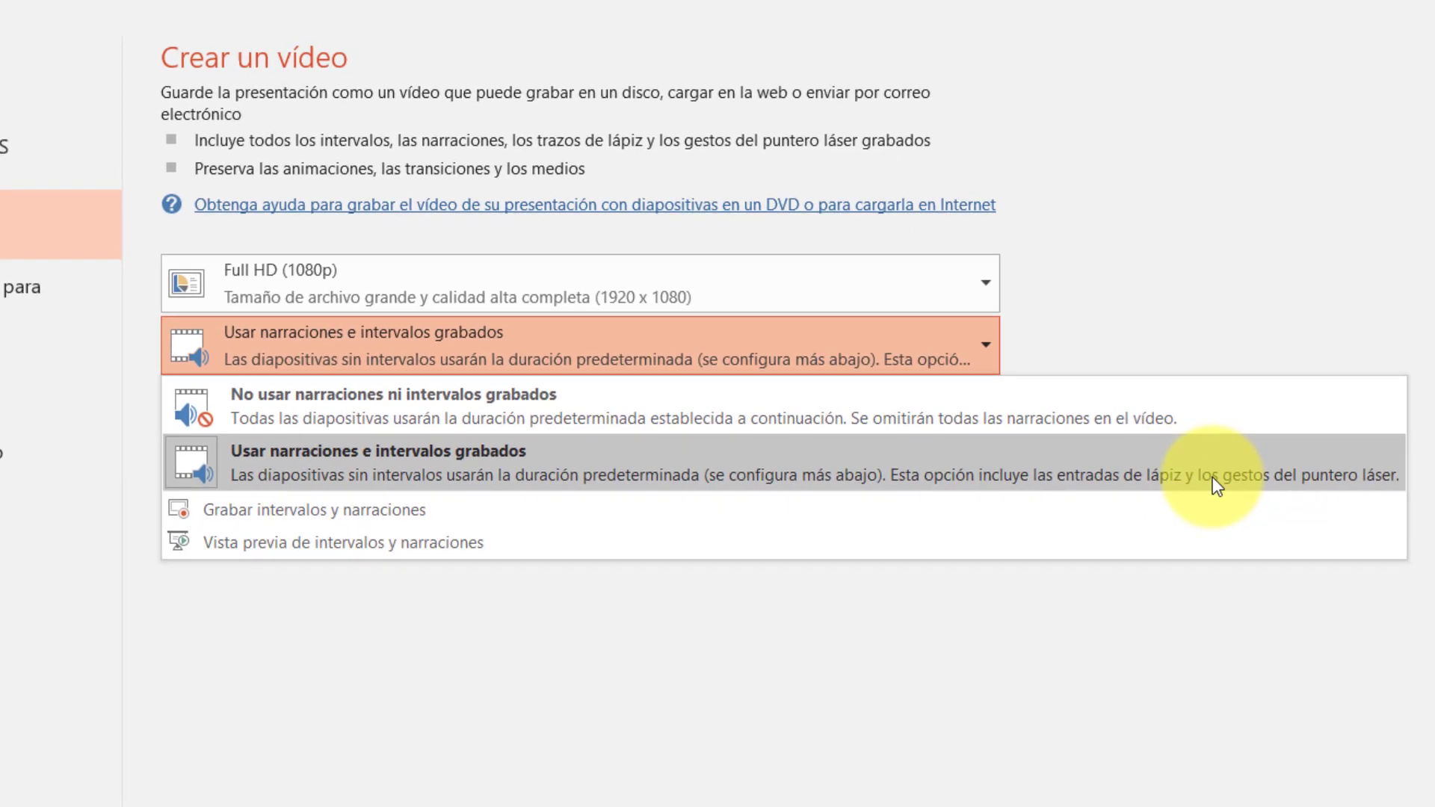
{"action": "left_click", "coordinate": [1212, 477]}
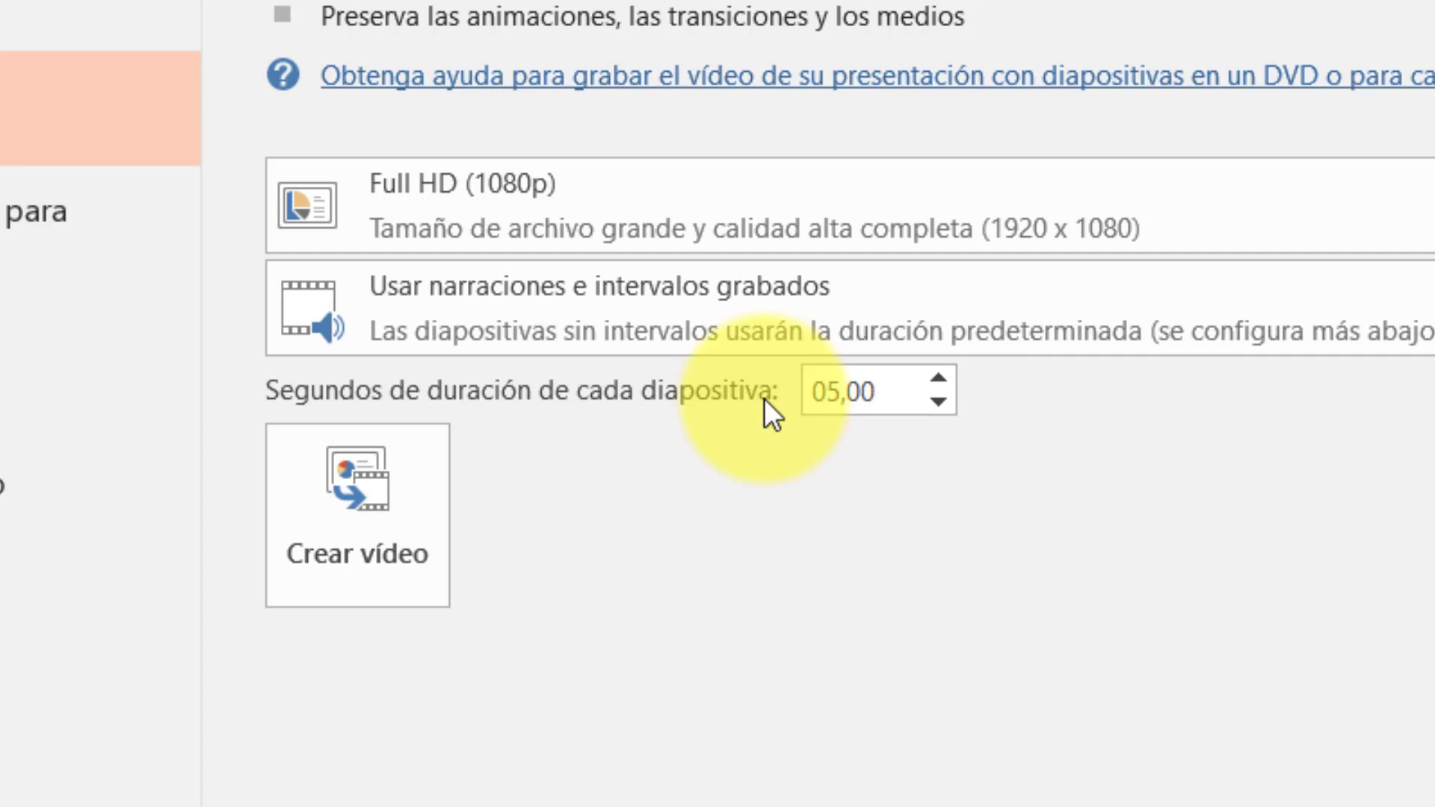
{"action": "left_click", "coordinate": [938, 378]}
{"action": "left_click", "coordinate": [938, 377]}
{"action": "left_click", "coordinate": [938, 378]}
{"action": "left_click", "coordinate": [939, 377]}
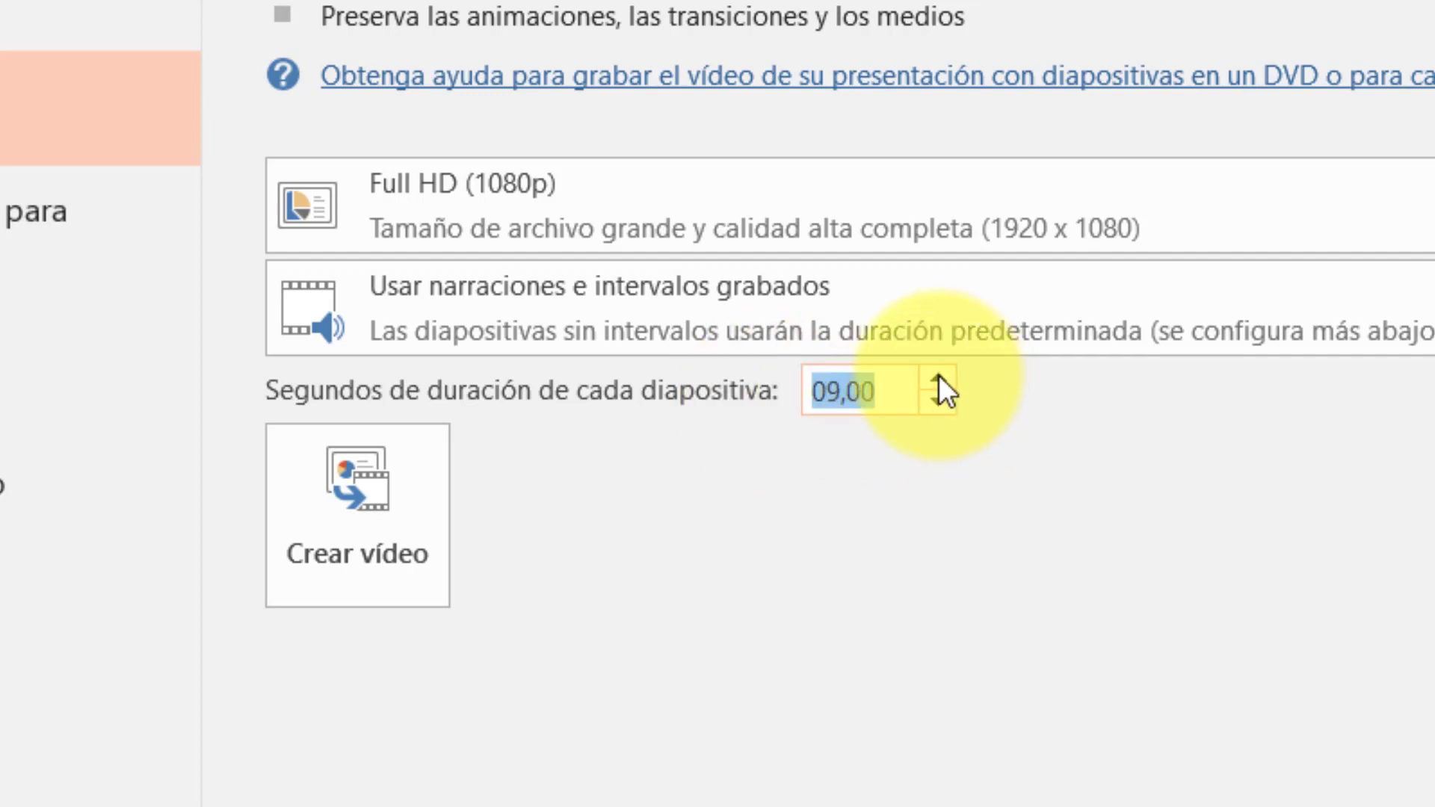
{"action": "left_click", "coordinate": [939, 378]}
{"action": "left_click", "coordinate": [939, 378]}
{"action": "left_click", "coordinate": [915, 476]}
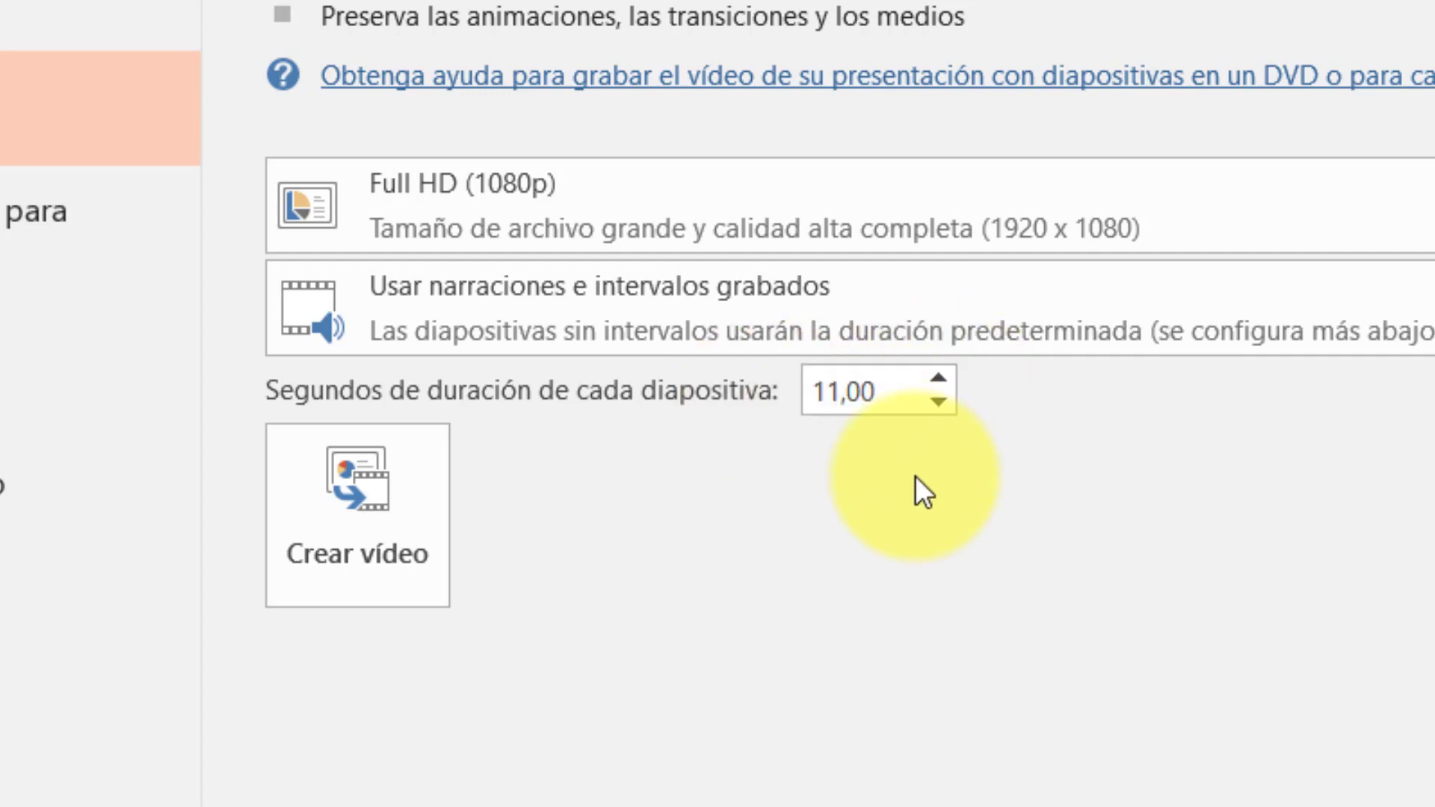
Step: Export 'MONUMENTOS Y PAISAJES4' as a Vídeo MPEG-4 and view the 505 MB MP4 in the folder
{"action": "left_click", "coordinate": [366, 478]}
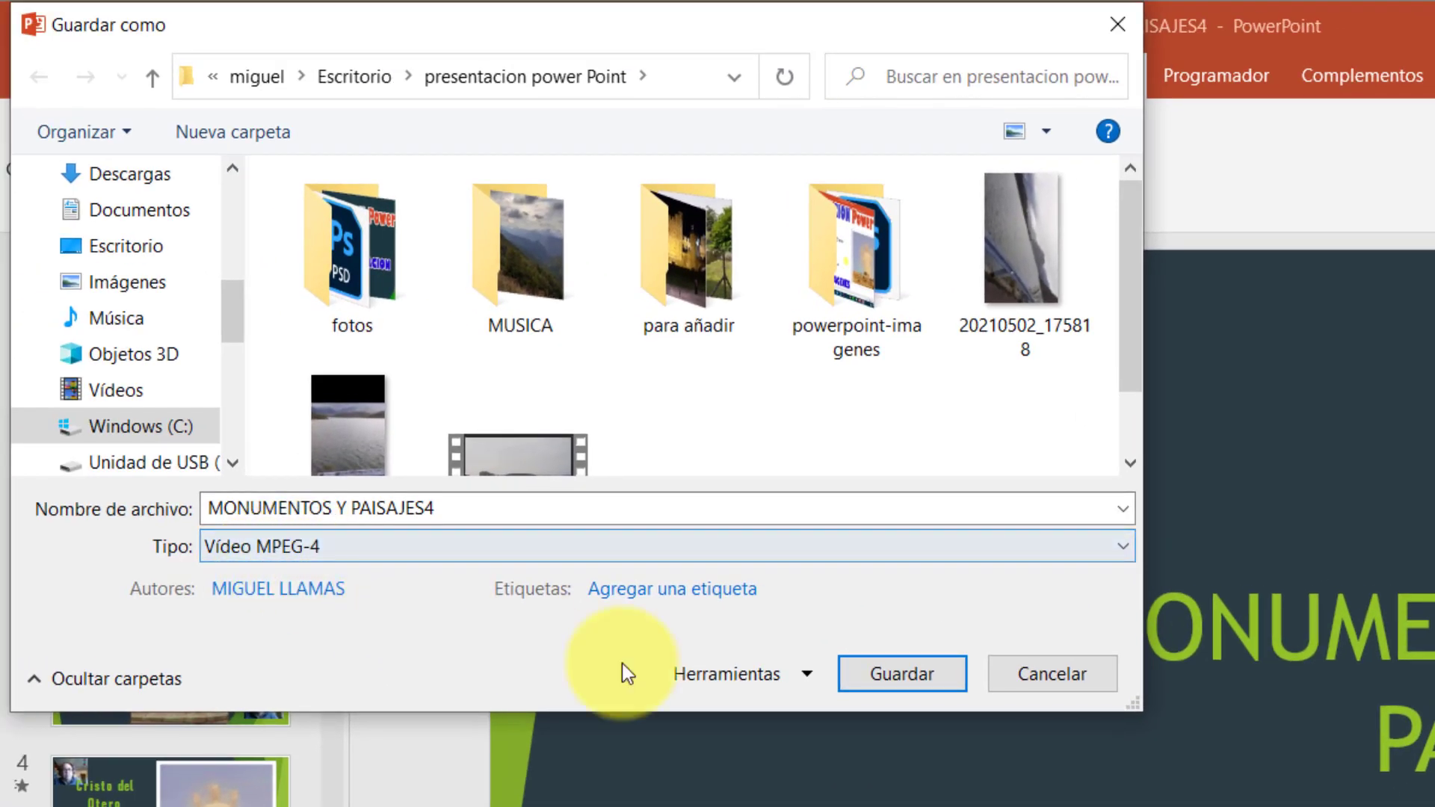
{"action": "left_click", "coordinate": [904, 680]}
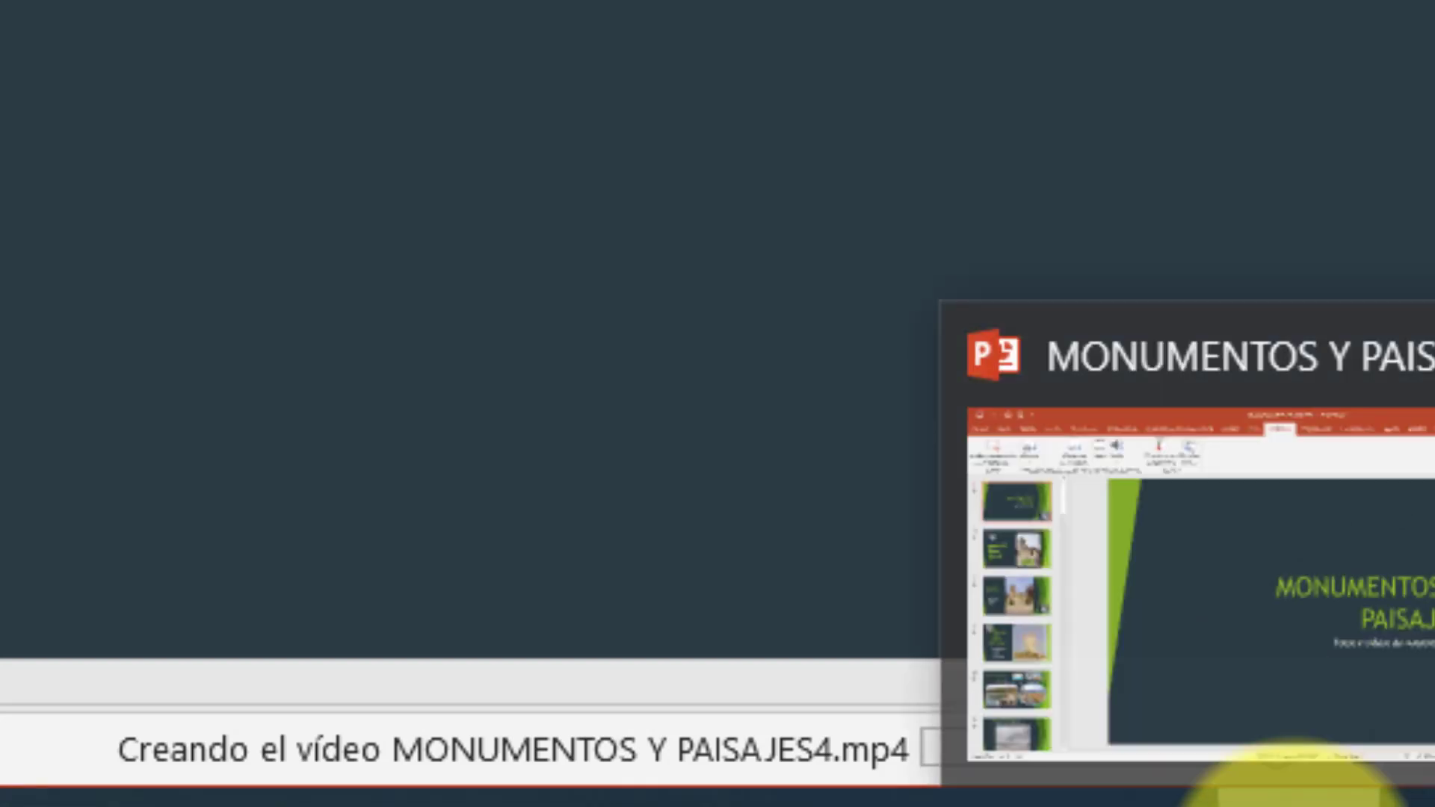
{"action": "left_click", "coordinate": [1297, 794]}
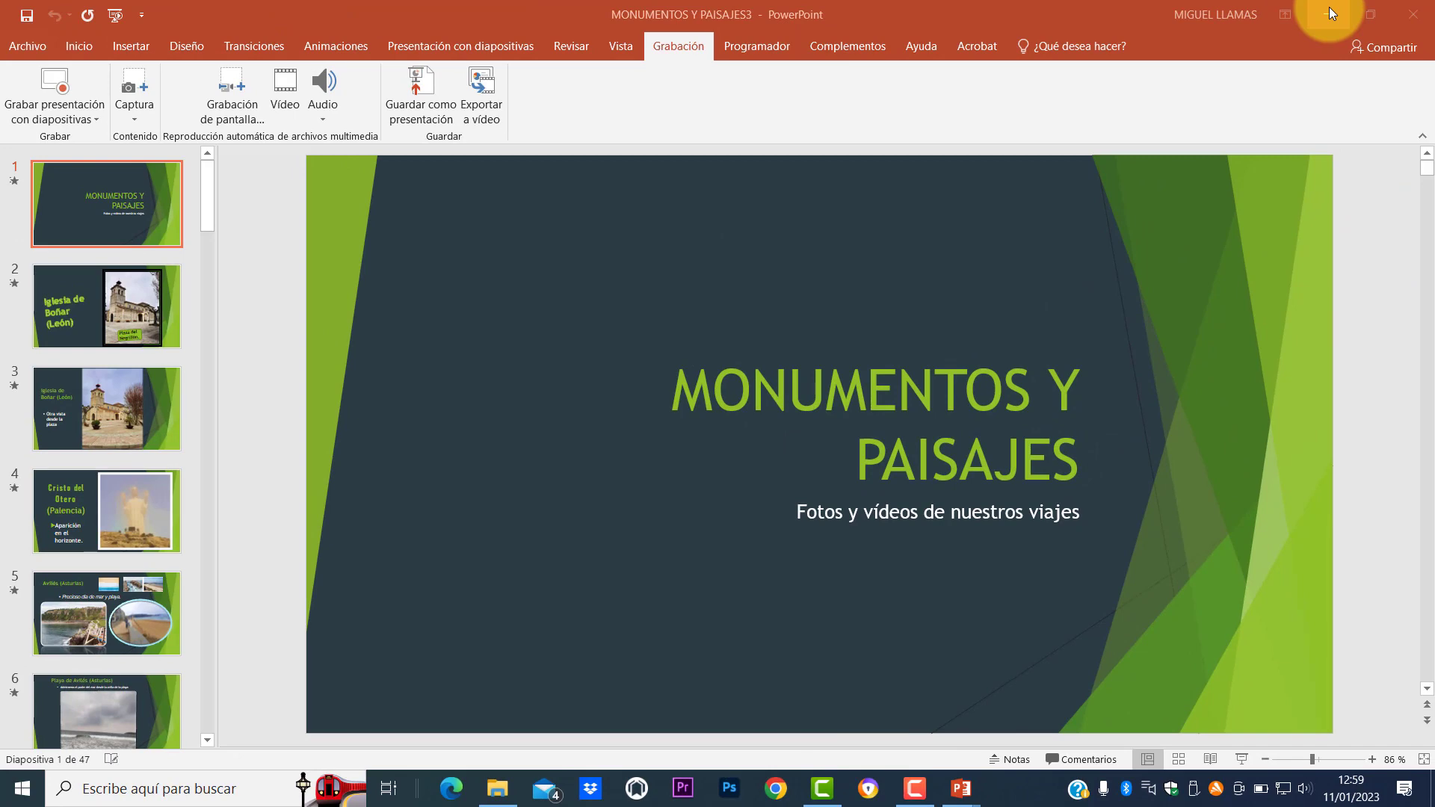
{"action": "left_click", "coordinate": [1329, 12]}
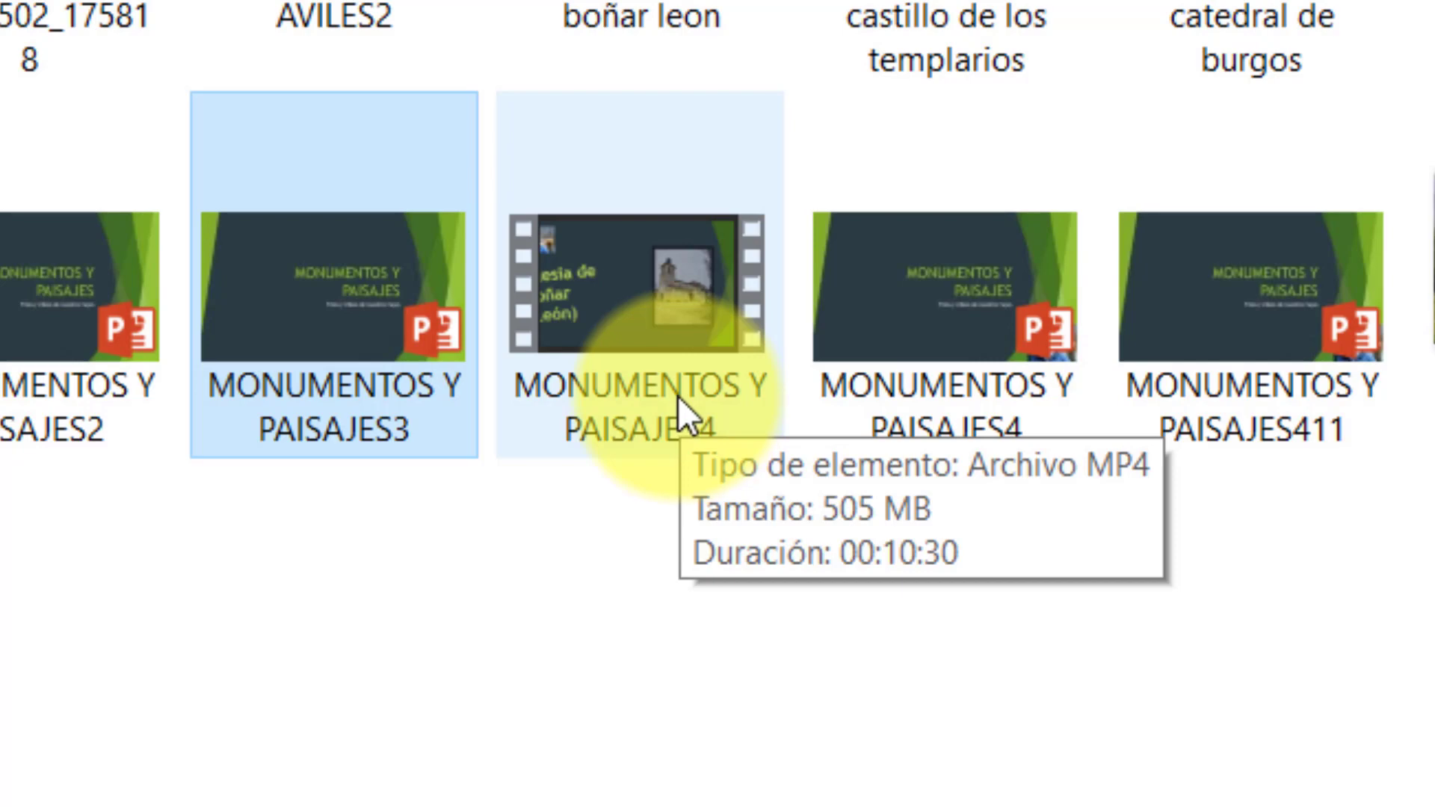
{"action": "double_click", "coordinate": [657, 313]}
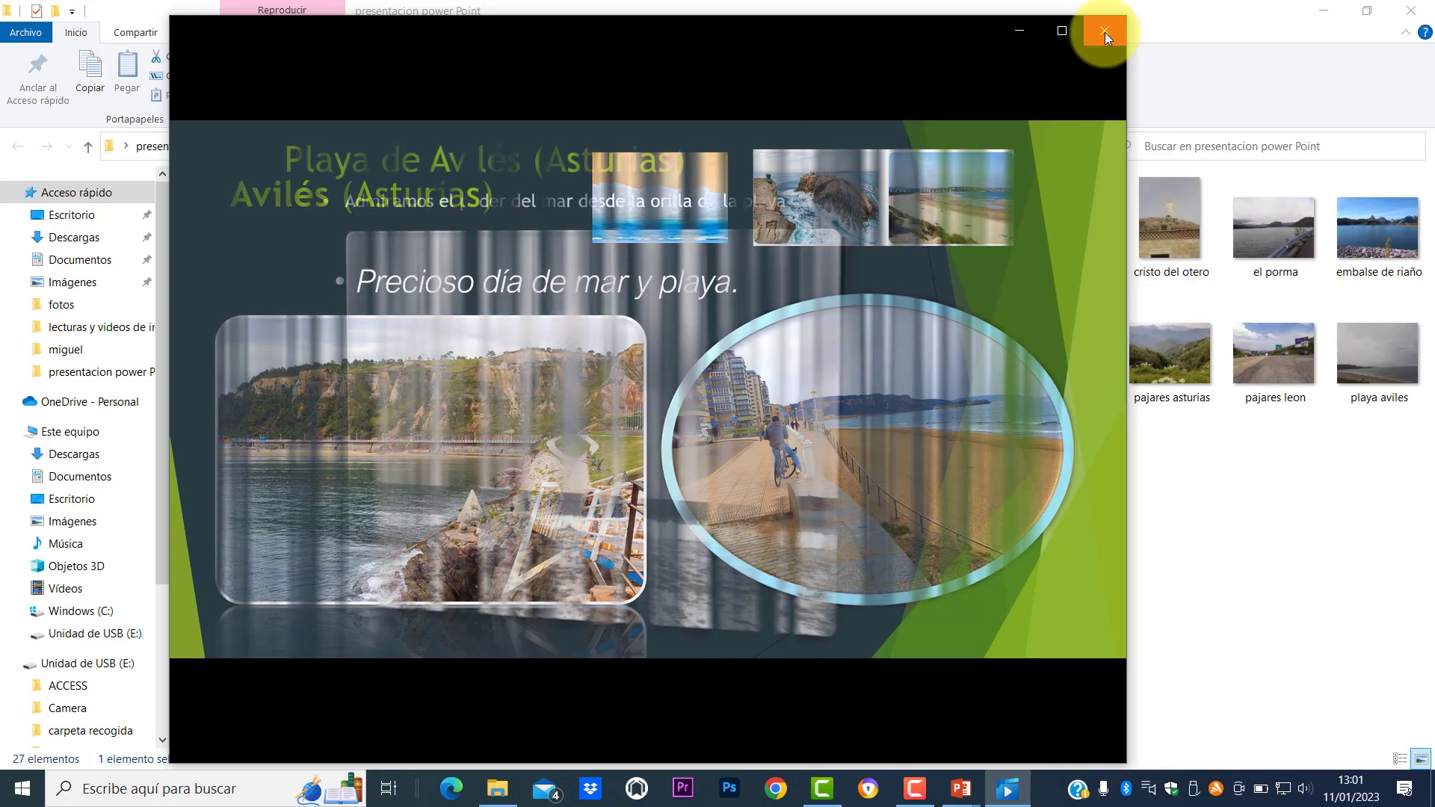
{"action": "left_click", "coordinate": [1104, 33]}
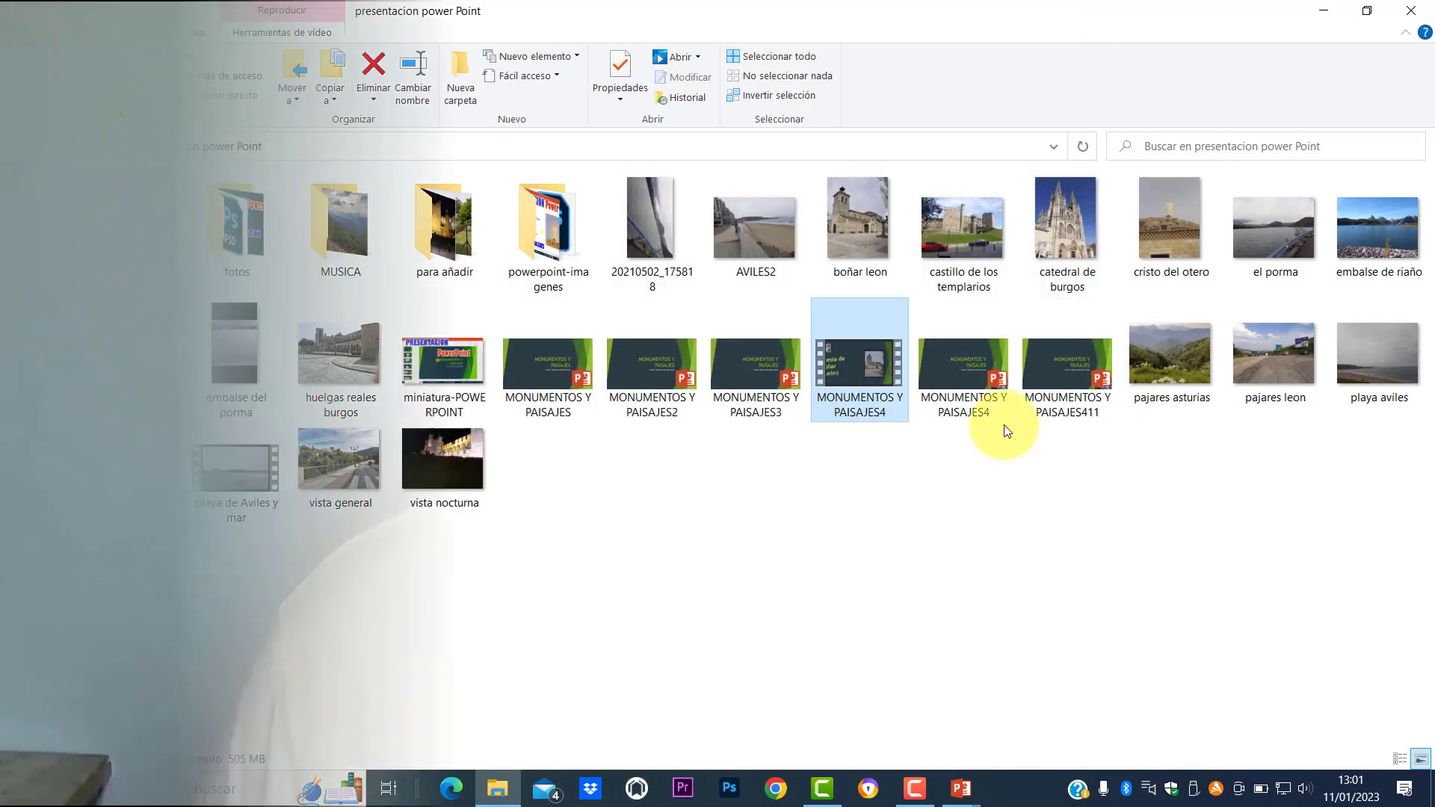